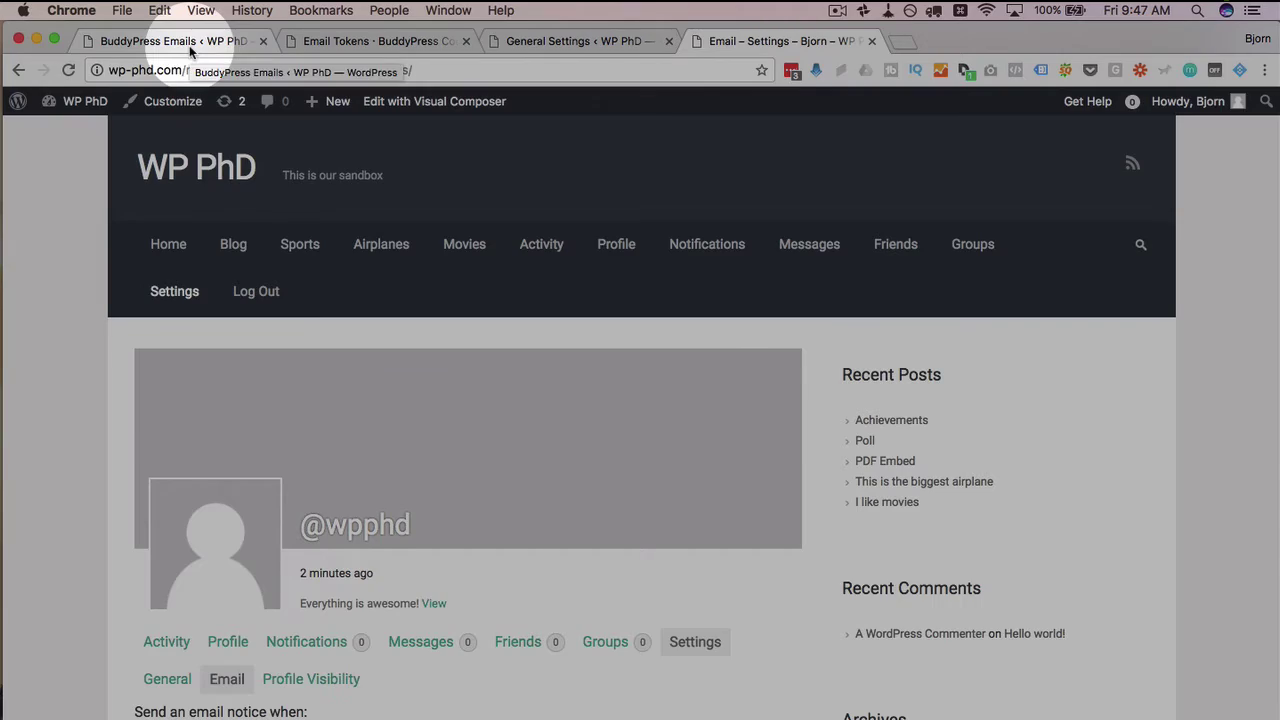
# Return to BuddyPress Emails, then open Settings > General and highlight the 'Anyone can register' Membership option
pyautogui.click(189, 45)
pyautogui.scroll(-5, 82, 585)
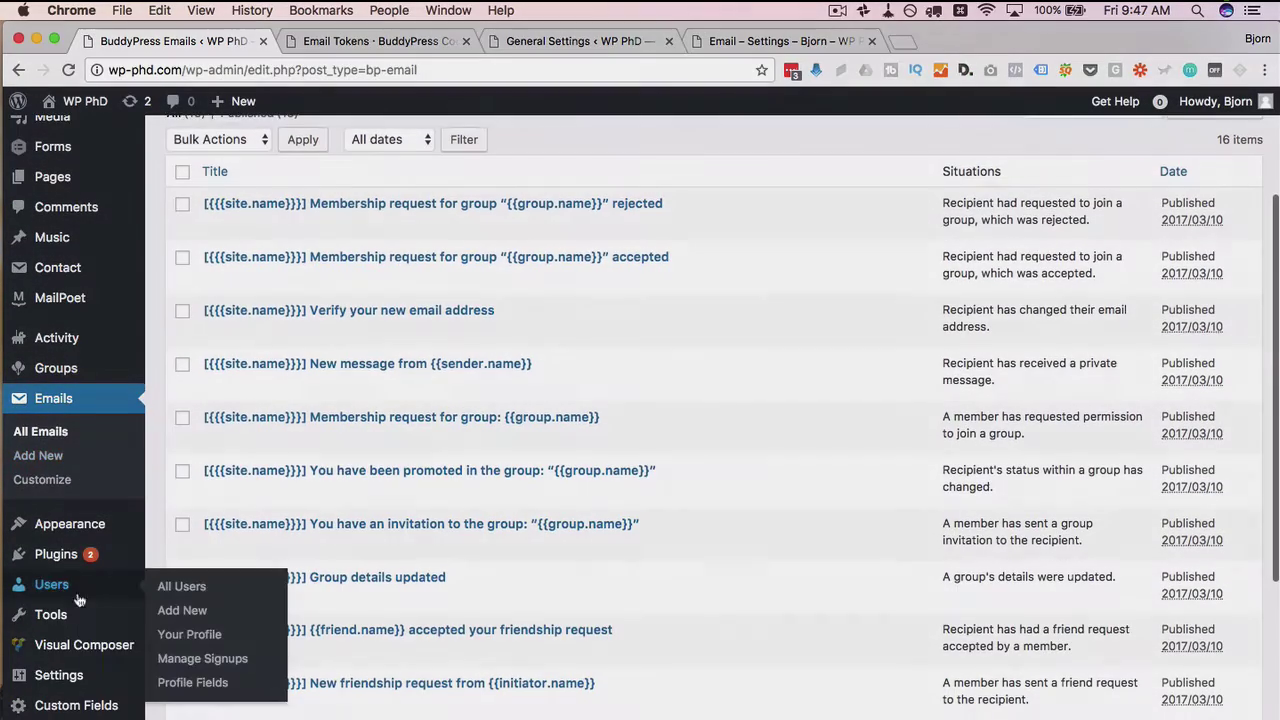
pyautogui.moveTo(52, 688)
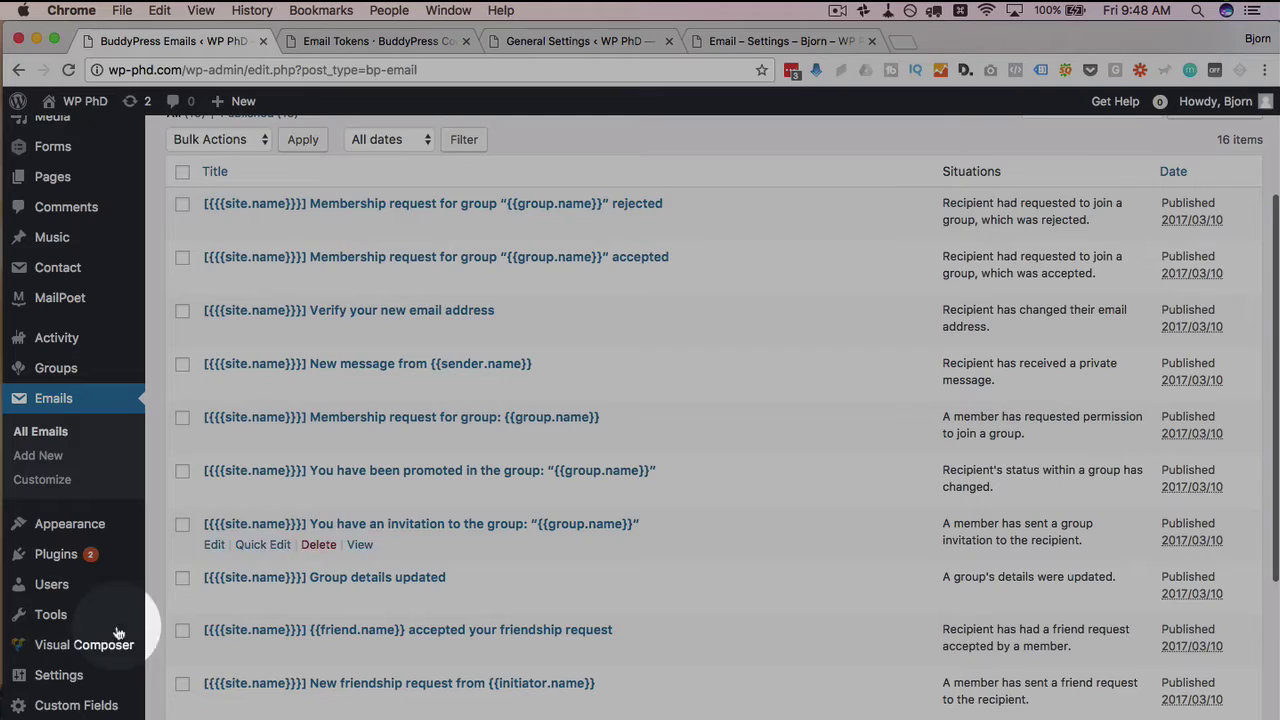
pyautogui.click(180, 534)
pyautogui.scroll(-1, 200, 508)
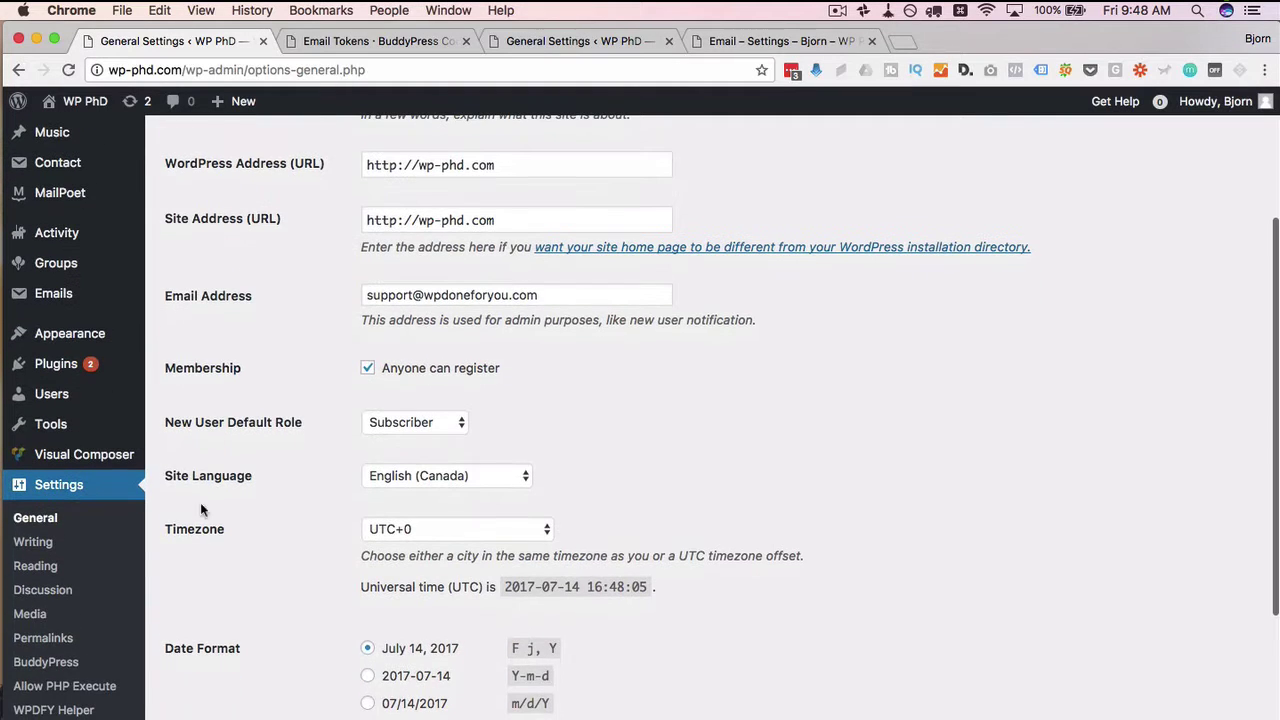
pyautogui.moveTo(165, 370); pyautogui.dragTo(257, 363)
pyautogui.doubleClick(260, 363)
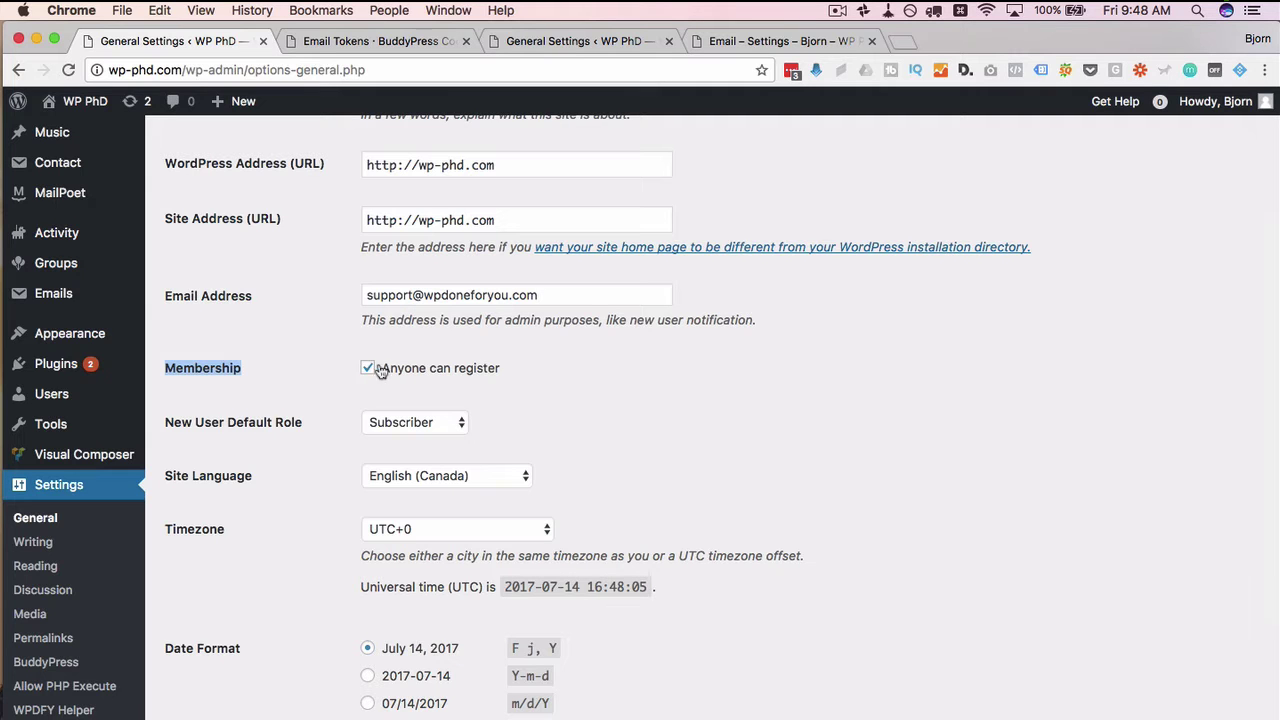
# Launch Firefox from Spotlight to view the site logged out
pyautogui.scroll(4, 290, 378)
pyautogui.scroll(1, 231, 362)
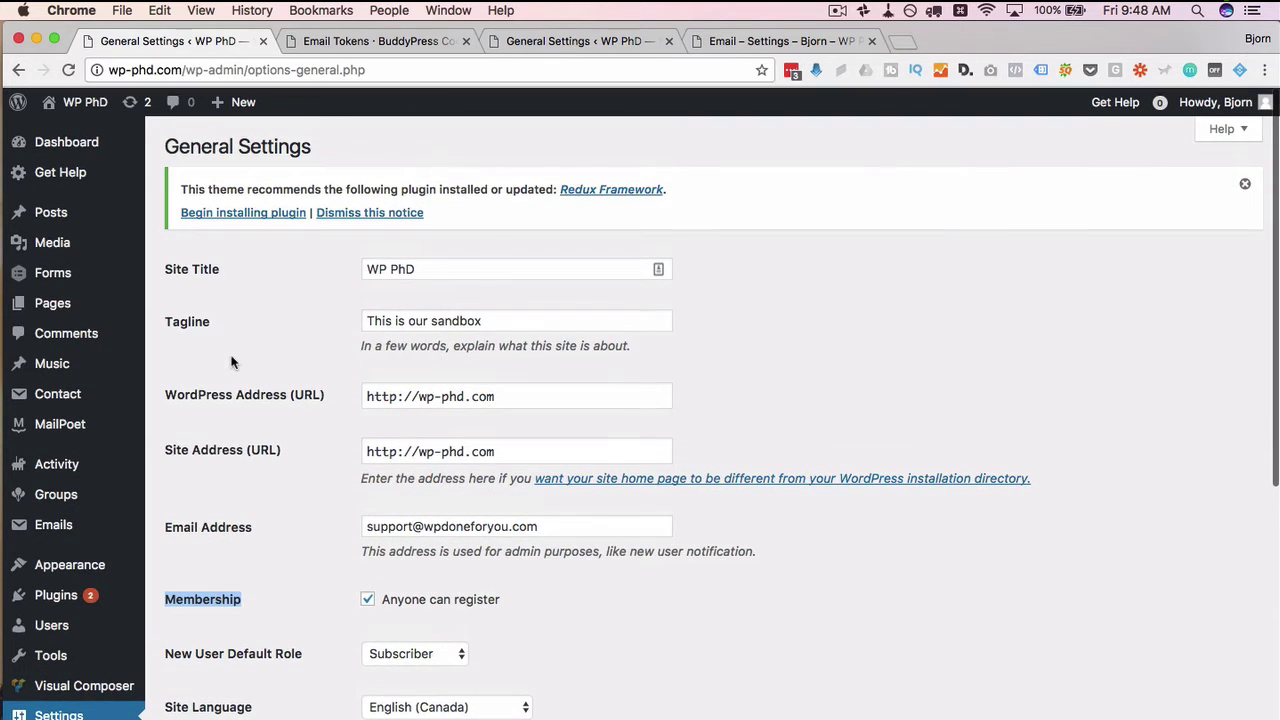
pyautogui.press('super+space')
pyautogui.write('firefox')
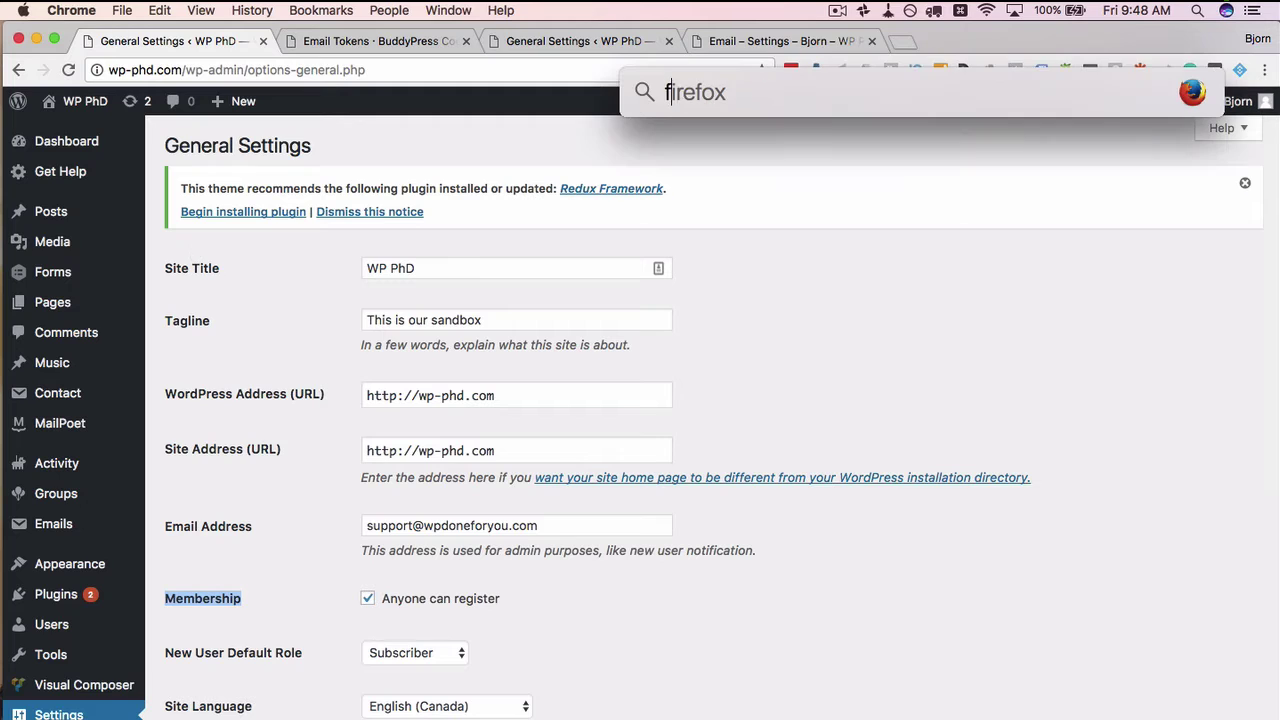
pyautogui.press('Return')
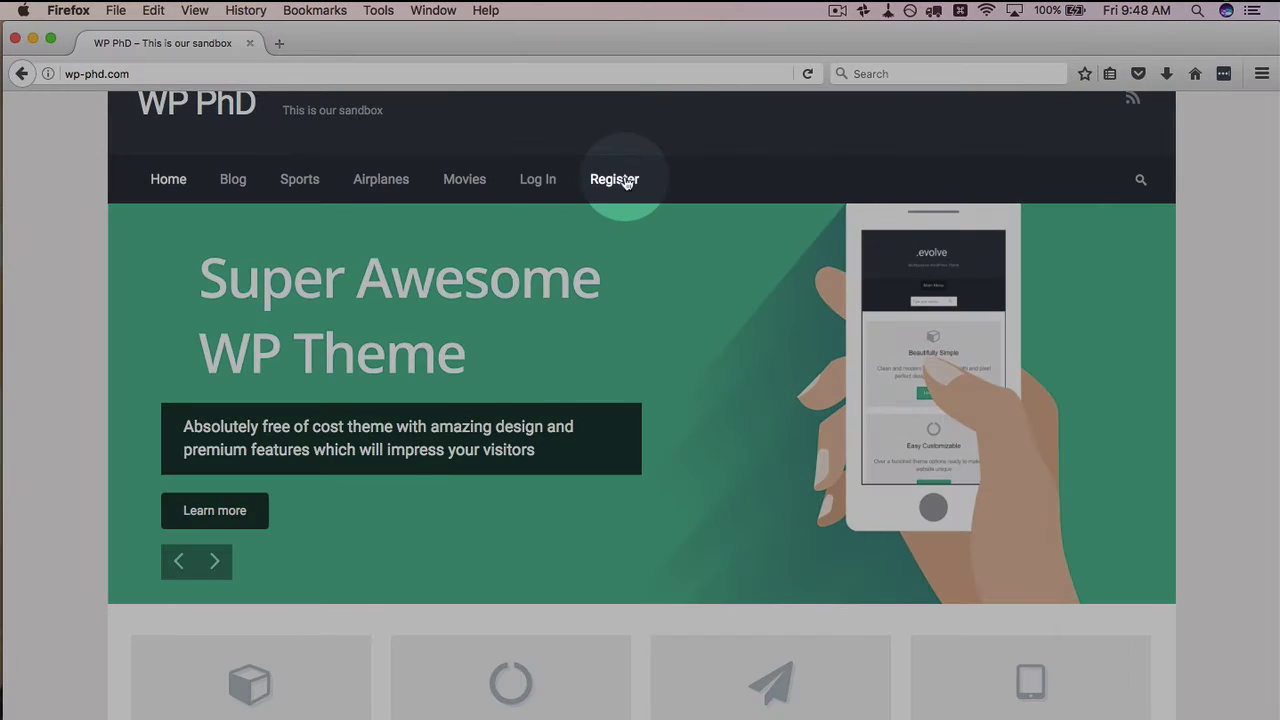
pyautogui.click(542, 190)
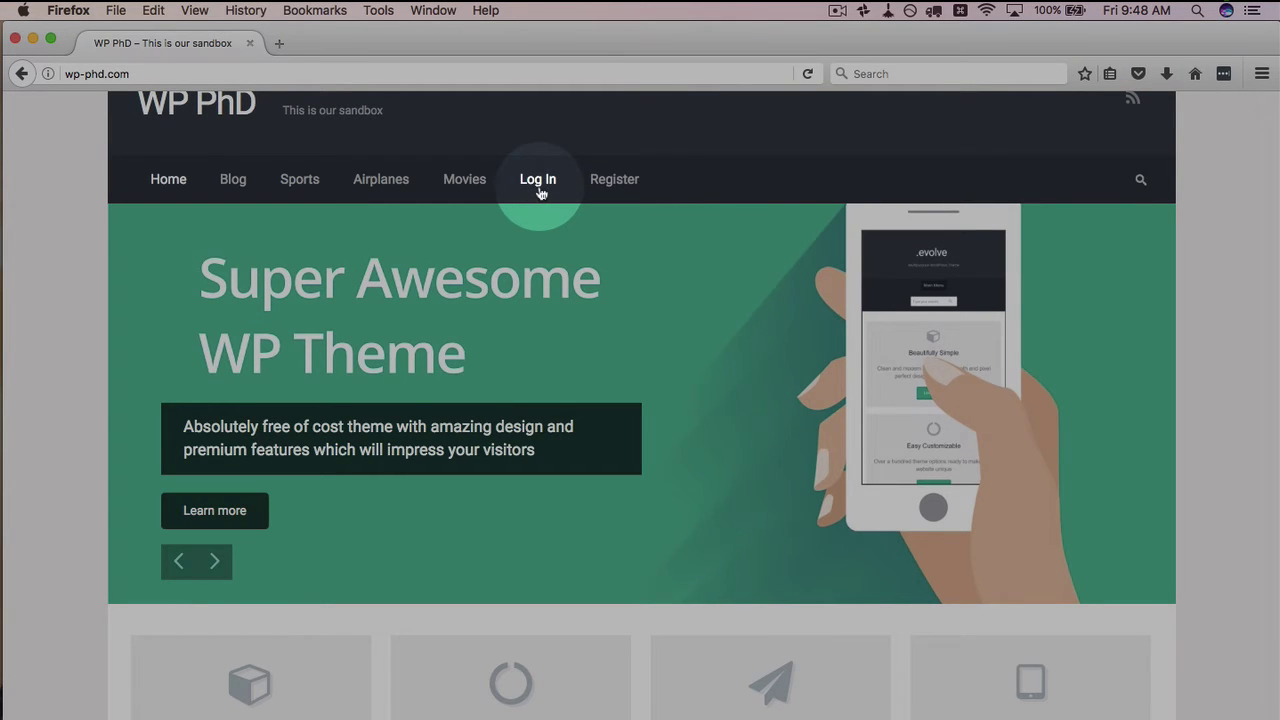
# In Chrome, open the logged-in front page in a new tab and highlight its navigation menu
pyautogui.press('super+Tab')
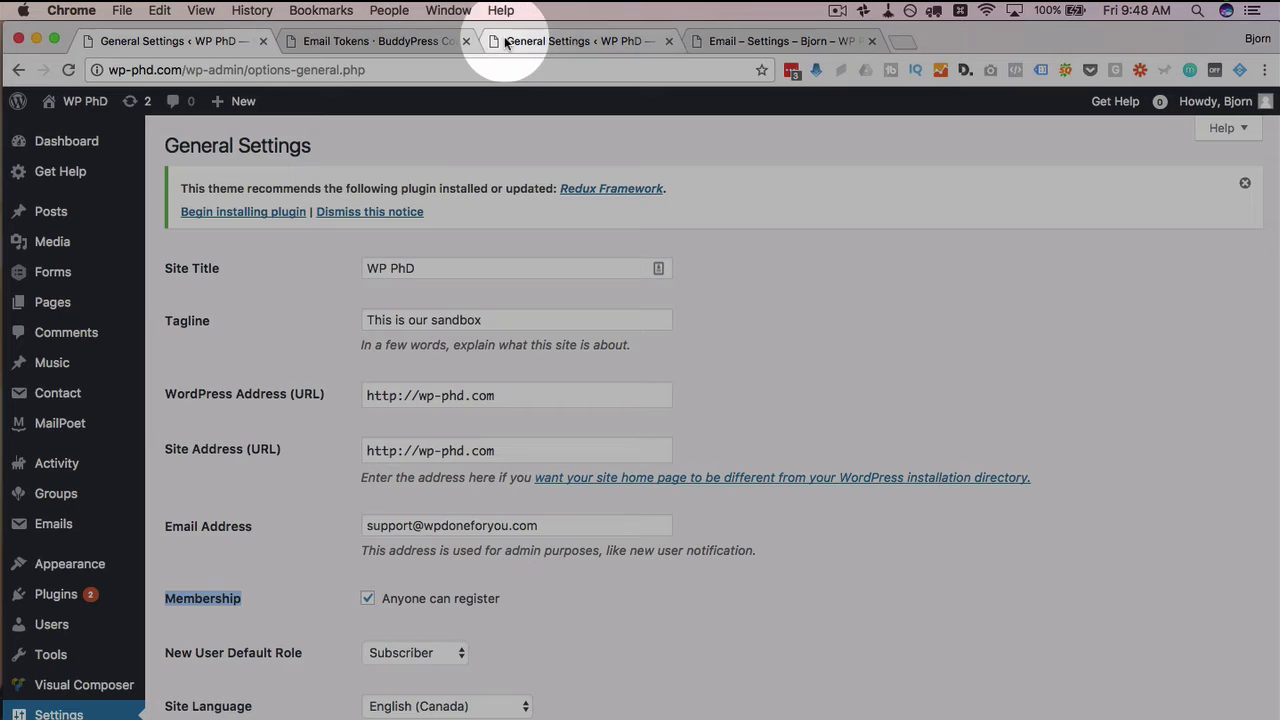
pyautogui.click(757, 41)
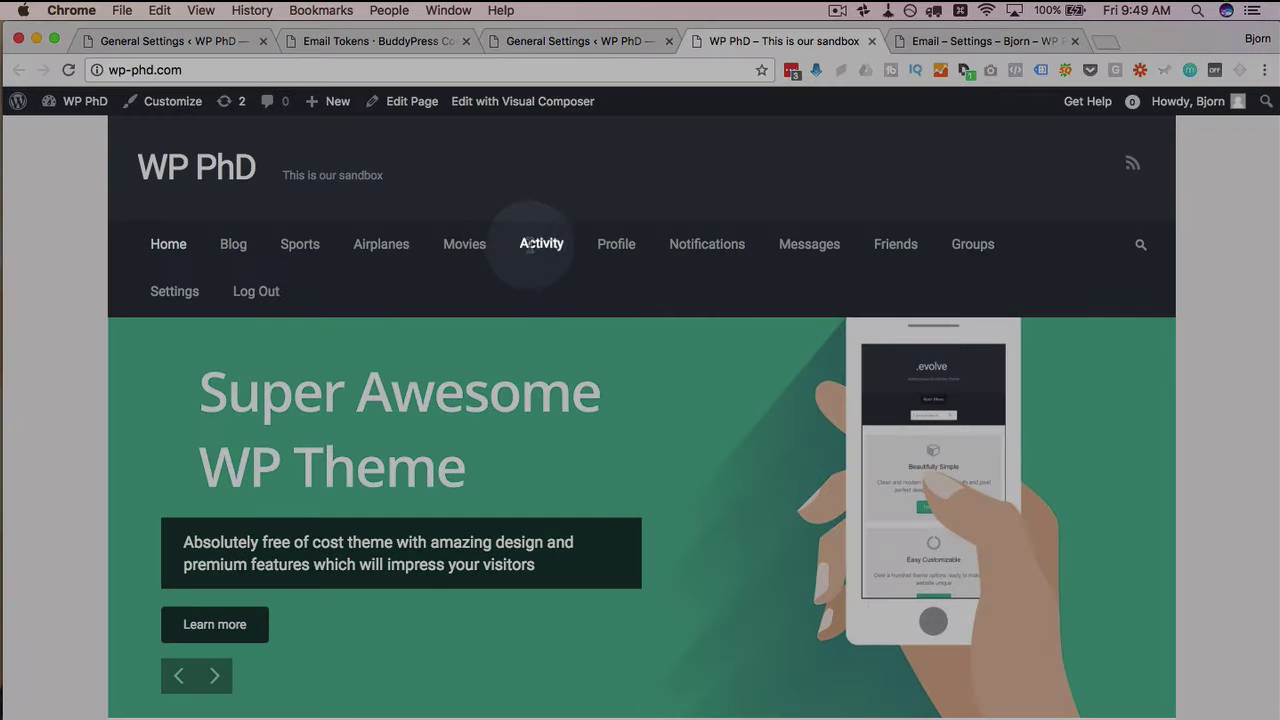
pyautogui.moveTo(518, 246); pyautogui.dragTo(257, 292)
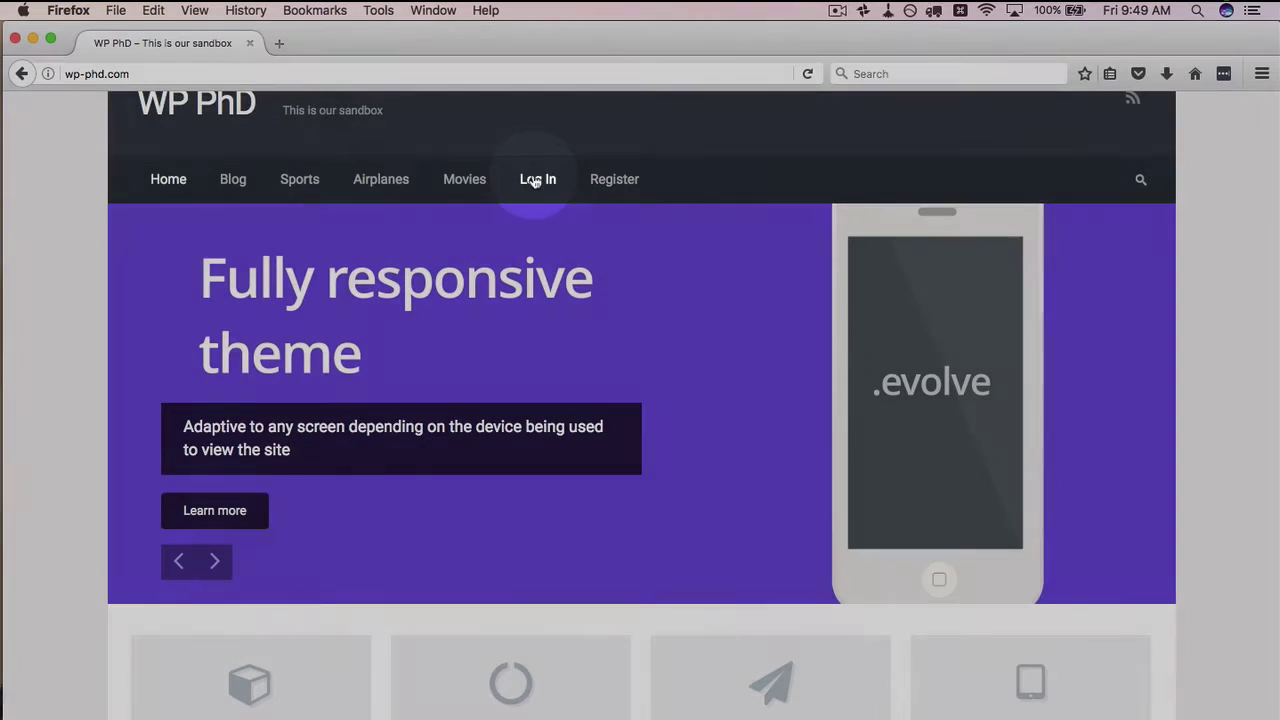
# In Firefox, visit the Log In page, go back, and open the Register page
pyautogui.click(535, 181)
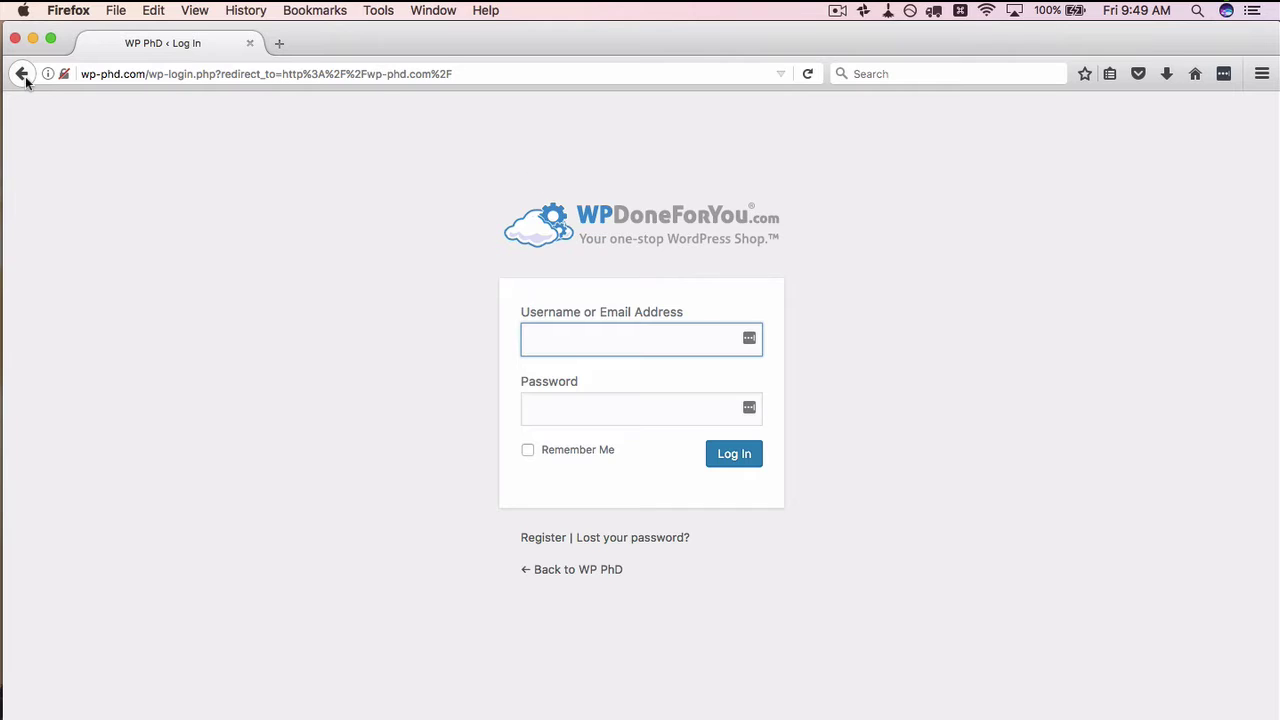
pyautogui.click(21, 73)
pyautogui.click(614, 184)
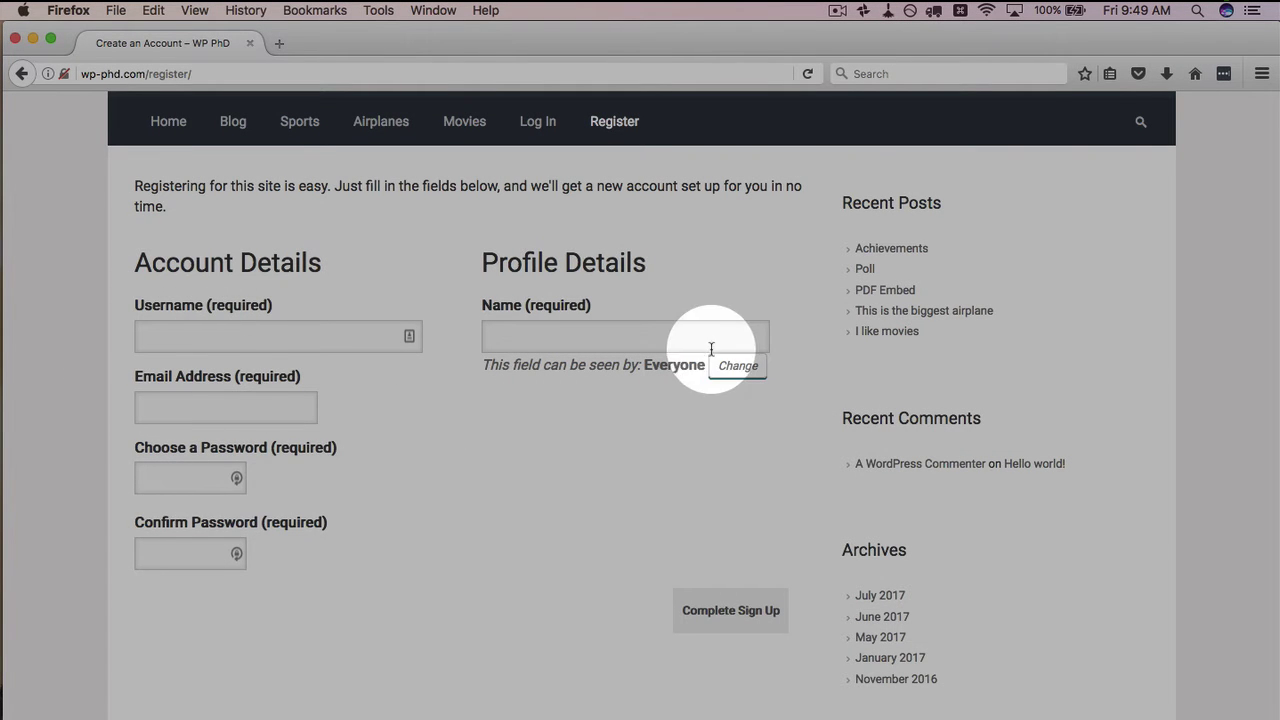
# Highlight the signup form's Account Details and Profile Details sections, then return to Chrome
pyautogui.moveTo(480, 243); pyautogui.dragTo(654, 269)
pyautogui.click(500, 320)
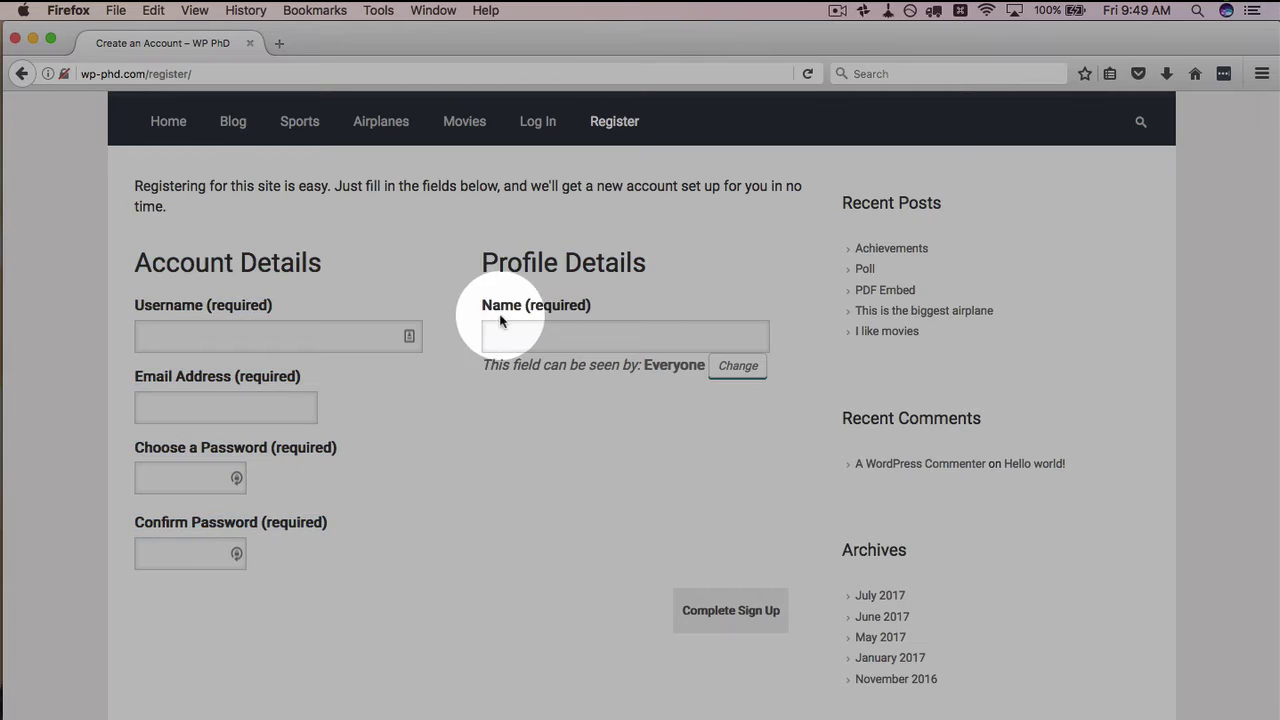
pyautogui.moveTo(500, 320); pyautogui.dragTo(634, 314)
pyautogui.click(612, 456)
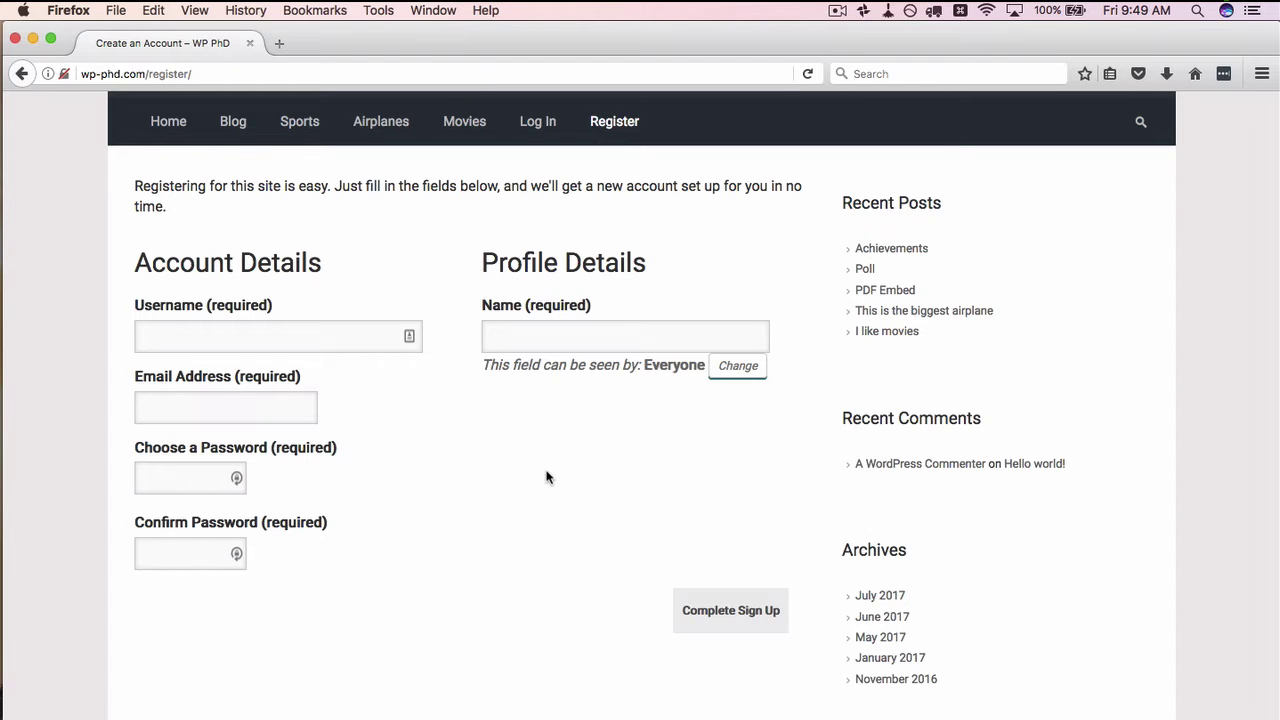
pyautogui.press('super+Tab')
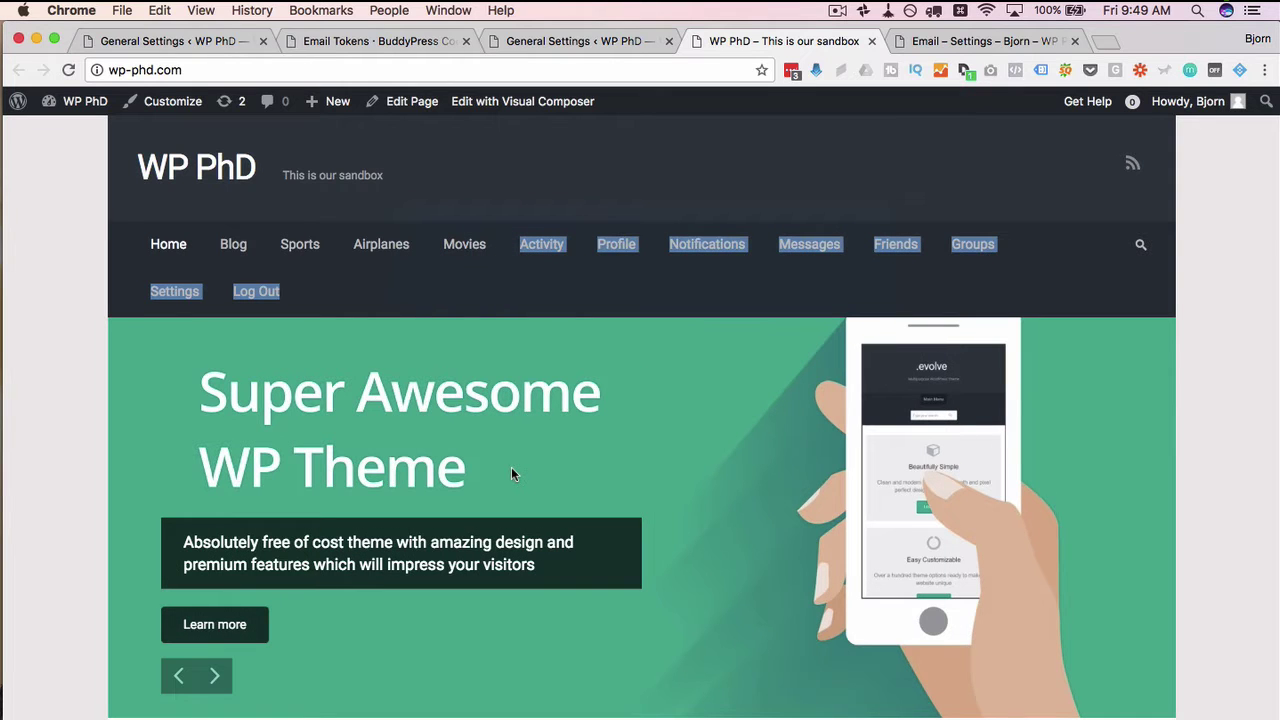
# Navigate from General Settings to the BuddyPress Users > Profile Fields list
pyautogui.click(208, 44)
pyautogui.moveTo(62, 567)
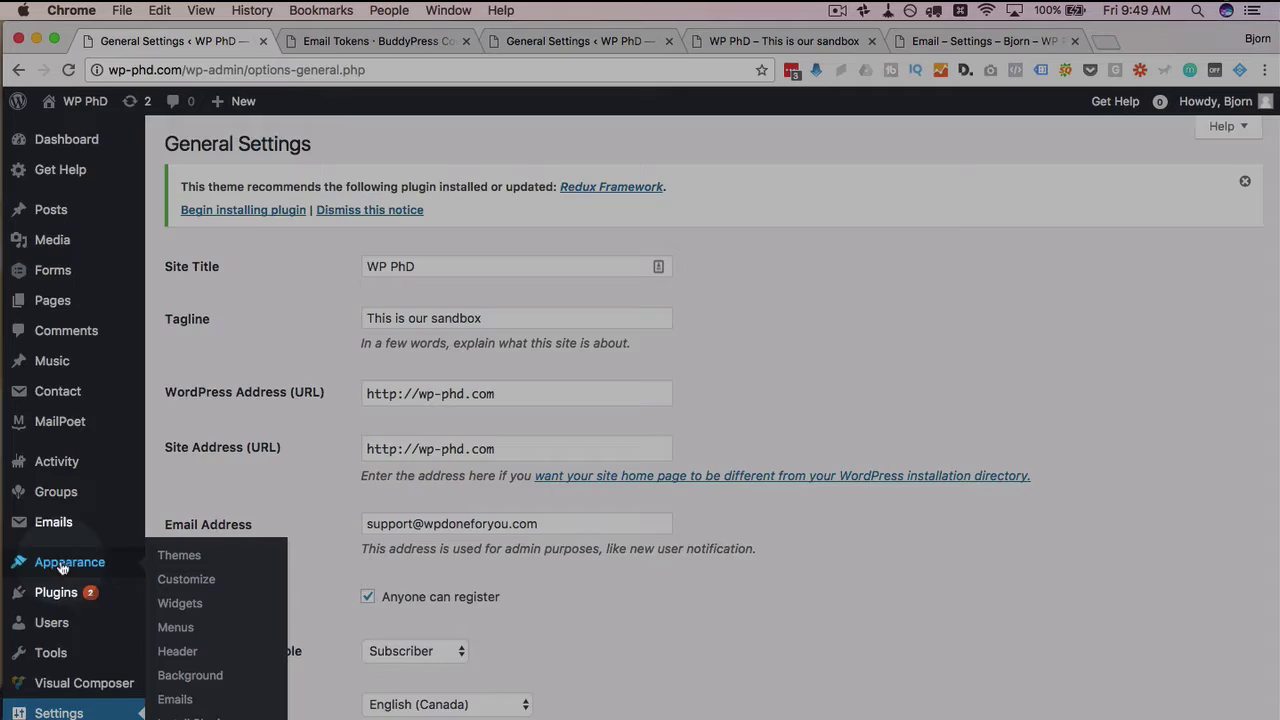
pyautogui.scroll(-5, 62, 567)
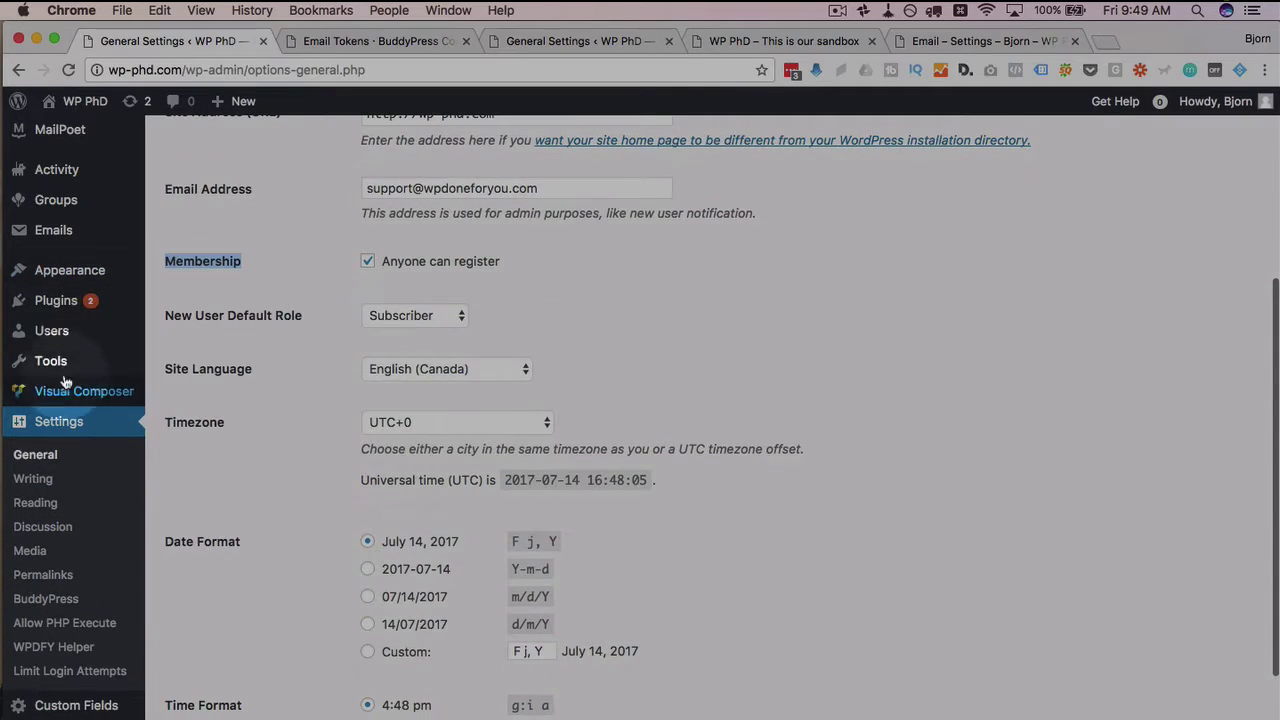
pyautogui.moveTo(52, 332)
pyautogui.click(256, 352)
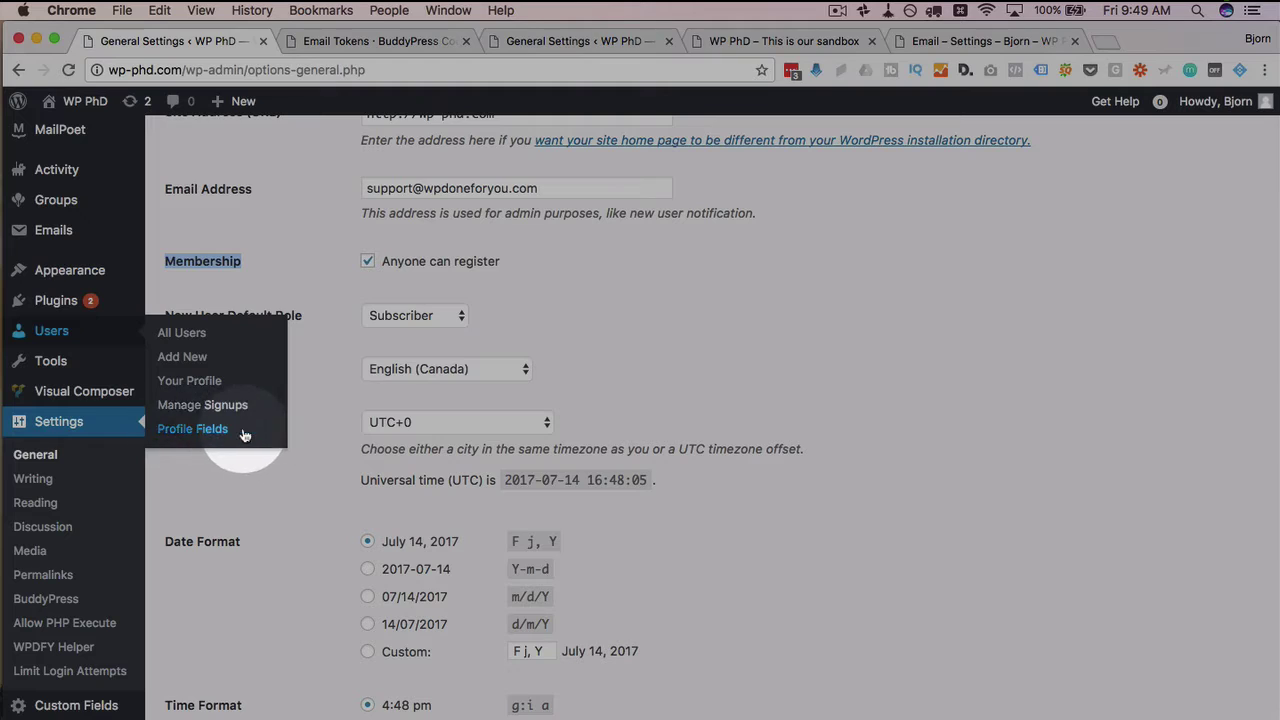
pyautogui.click(189, 432)
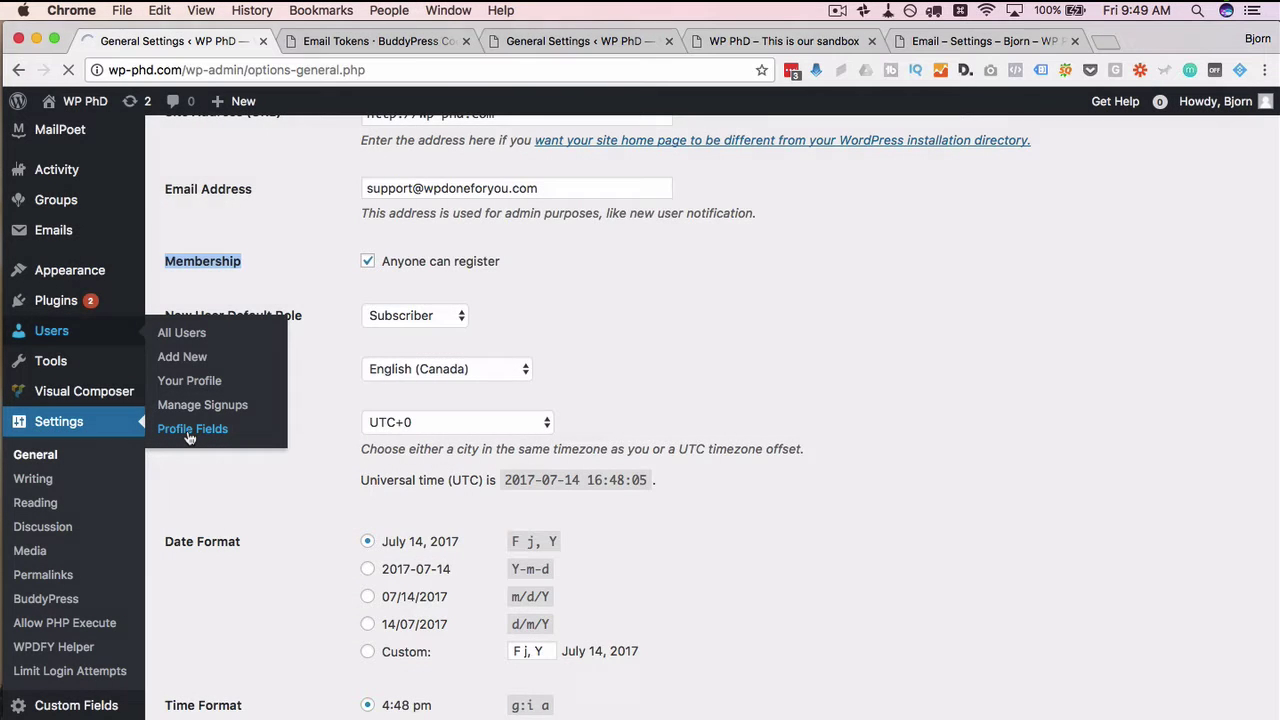
# Add a new profile field named "What's your favorite color?"
pyautogui.click(226, 292)
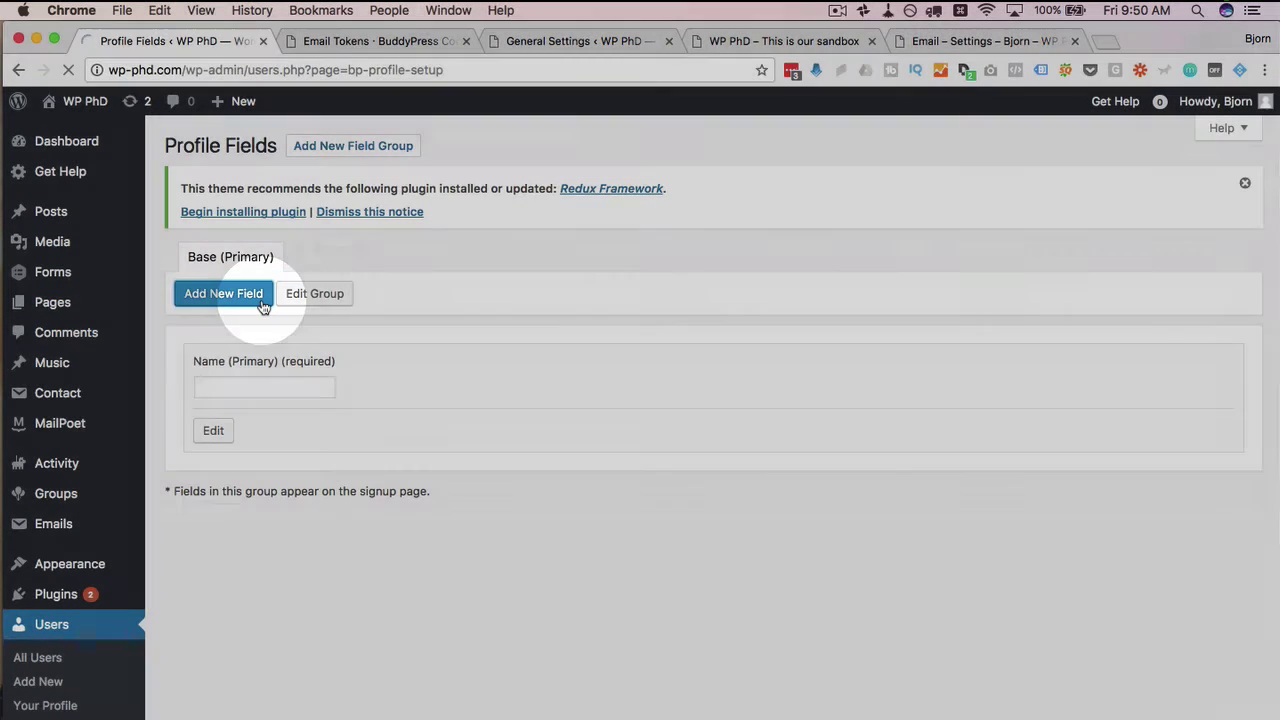
pyautogui.write('What')
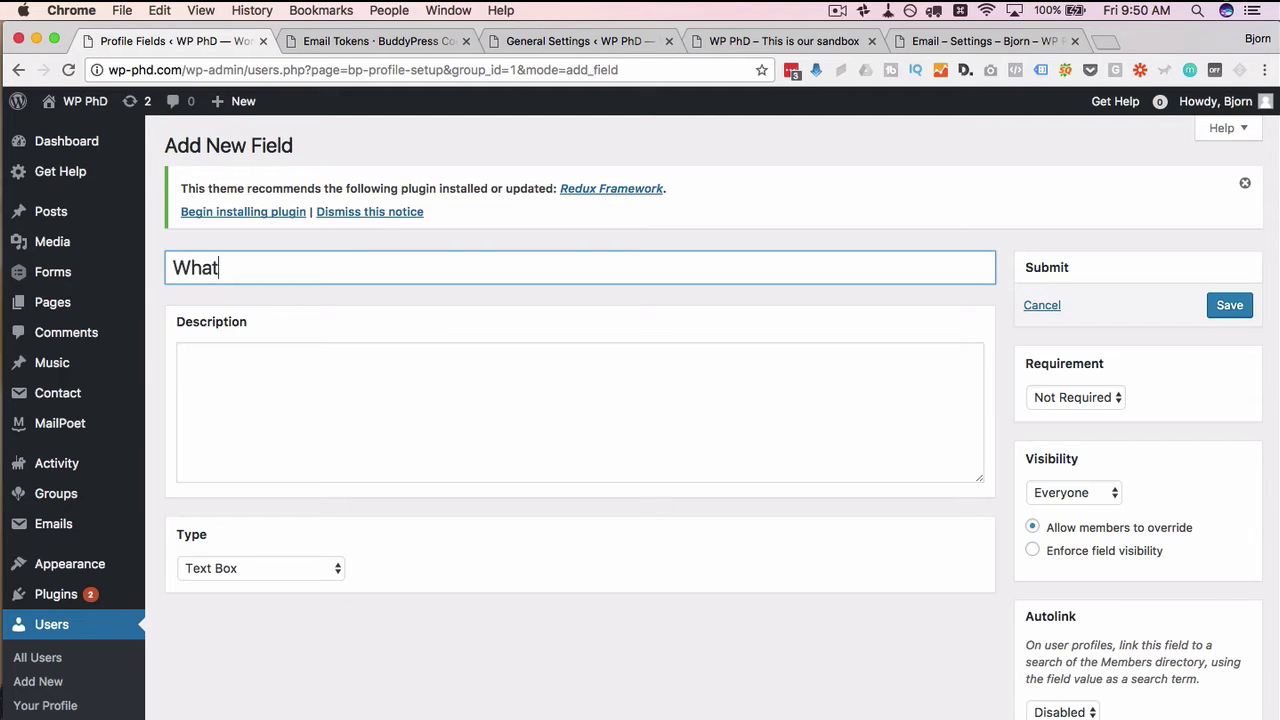
pyautogui.write("'s your fravo")
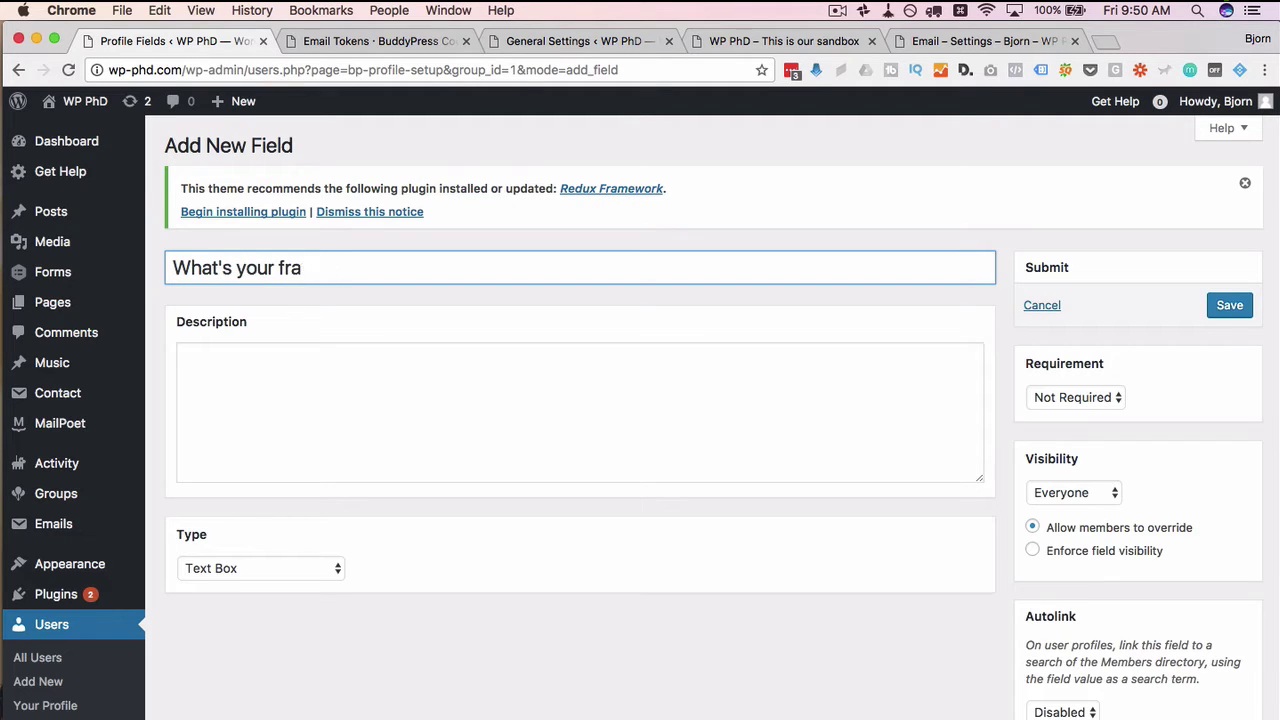
pyautogui.press('BackSpace')
pyautogui.press('BackSpace')
pyautogui.write('avorite color?')
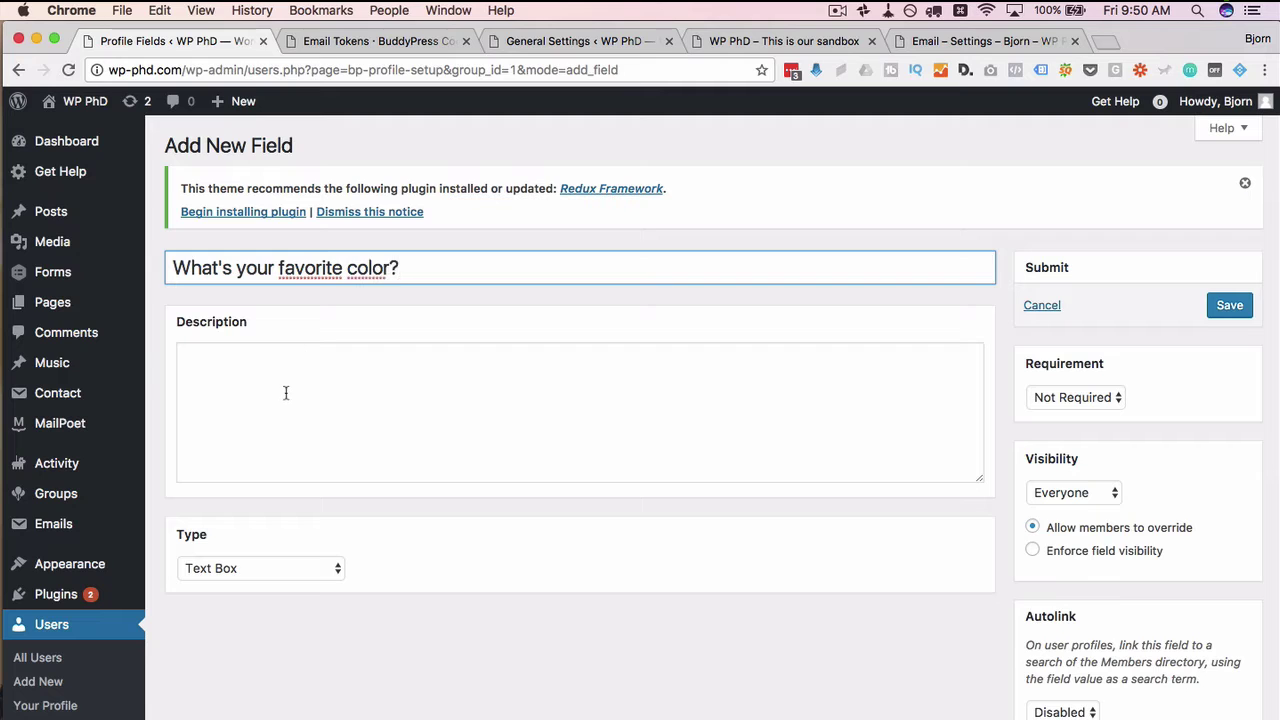
pyautogui.click(285, 393)
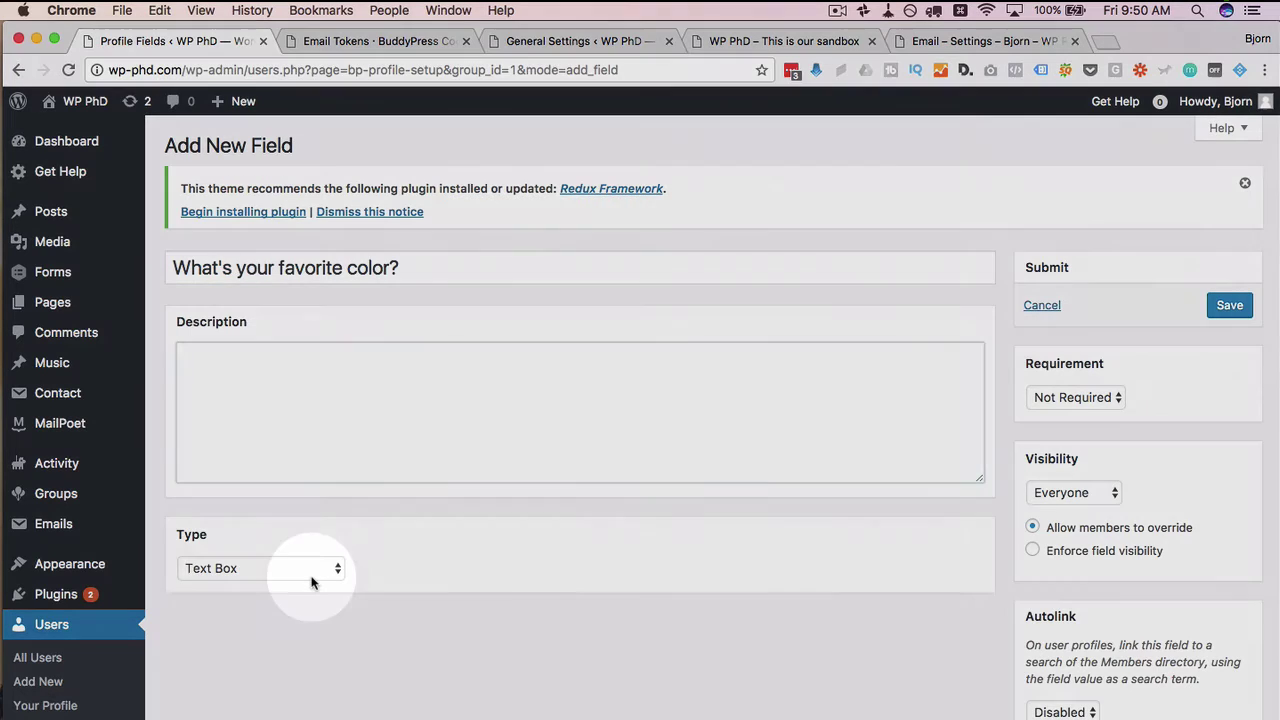
# Keep the field type as Text Box and set Requirement to Required
pyautogui.click(312, 572)
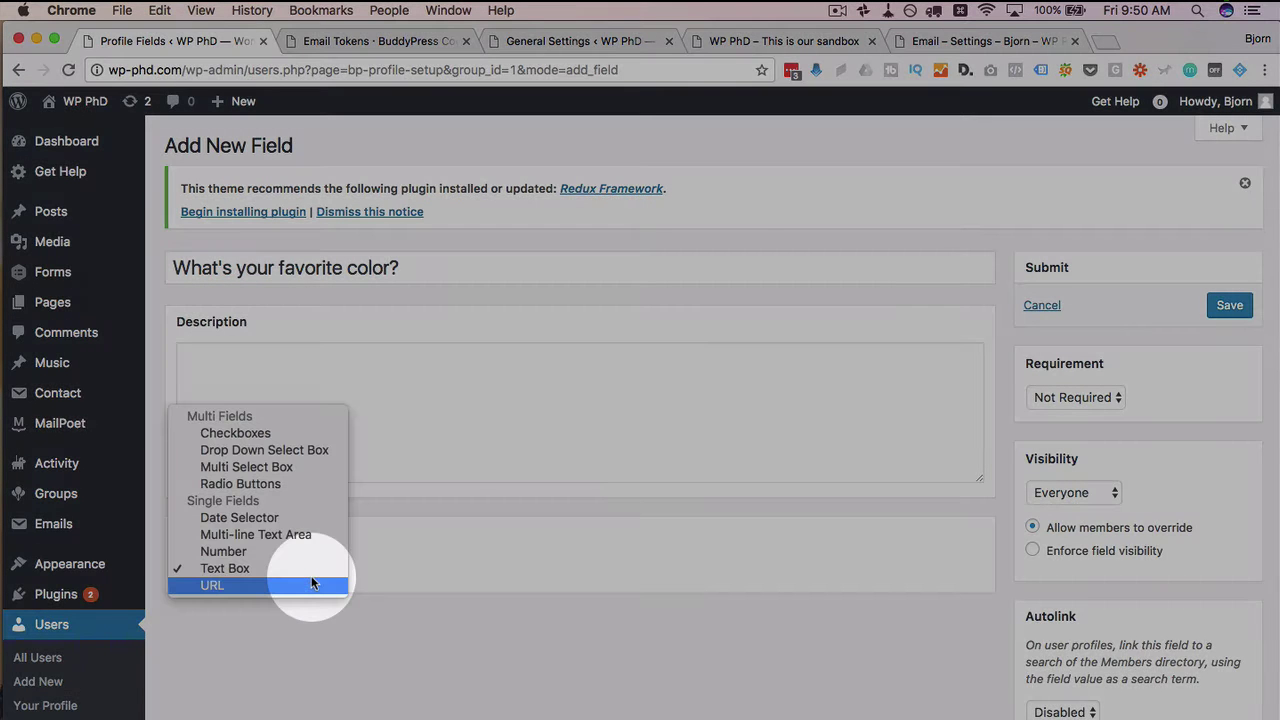
pyautogui.click(229, 568)
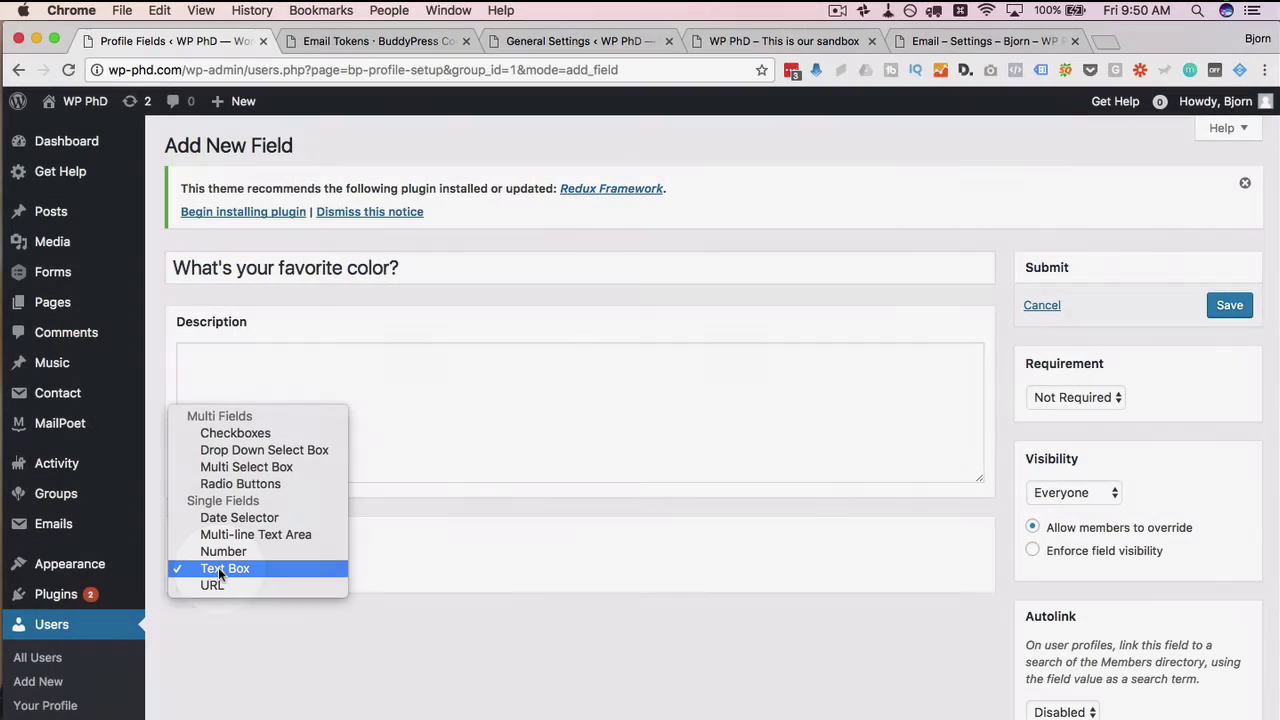
pyautogui.click(1080, 397)
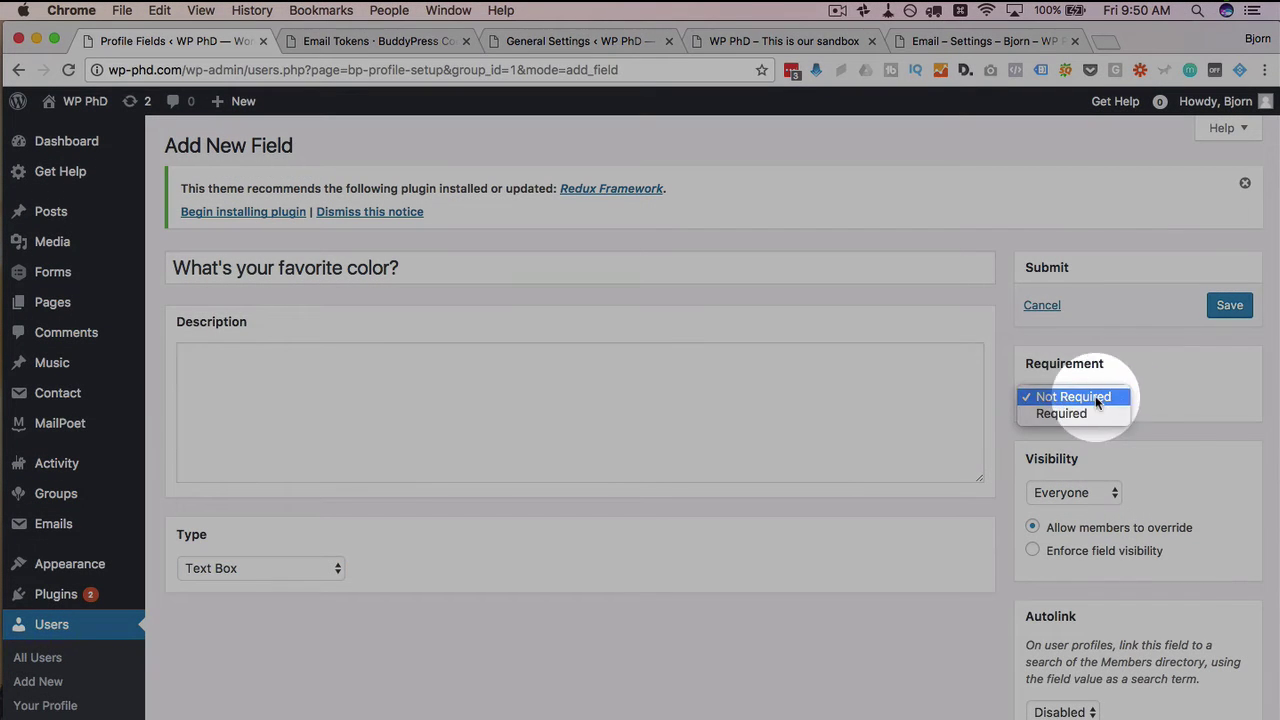
pyautogui.click(1055, 413)
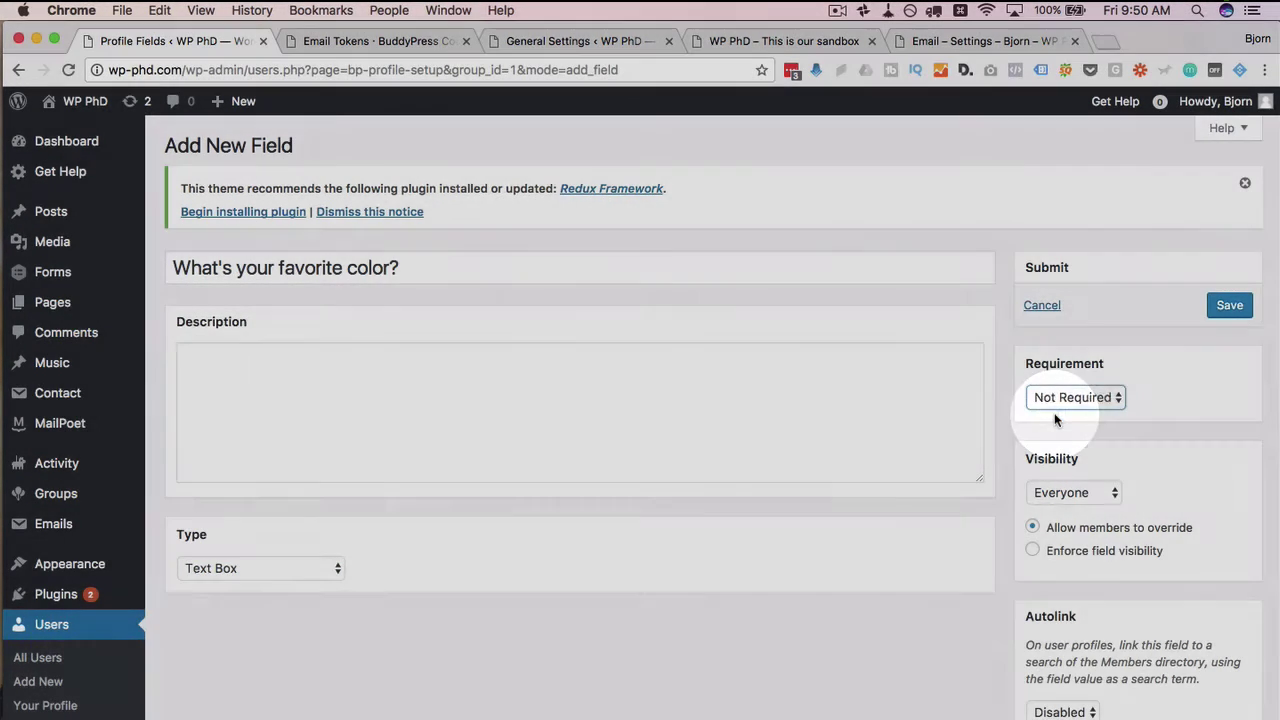
# Keep visibility as Everyone, trying Enforce but leaving 'Allow members to override' selected
pyautogui.scroll(-1, 1178, 437)
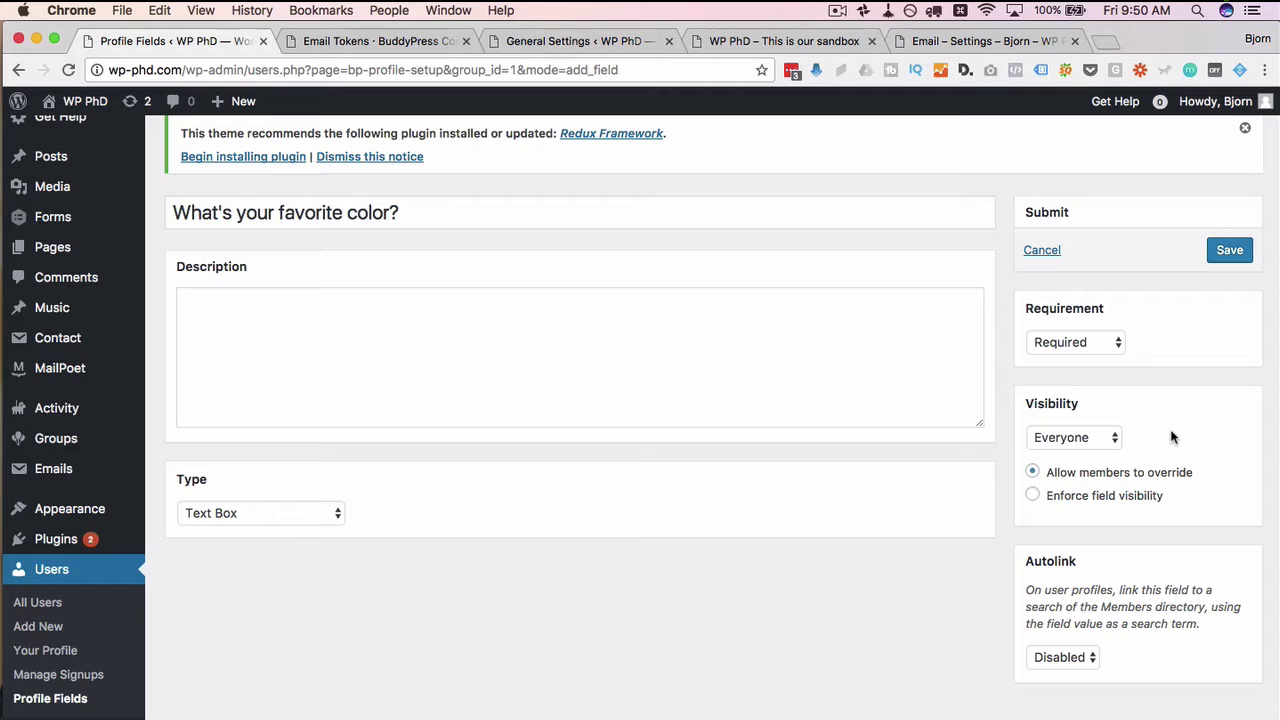
pyautogui.click(1113, 440)
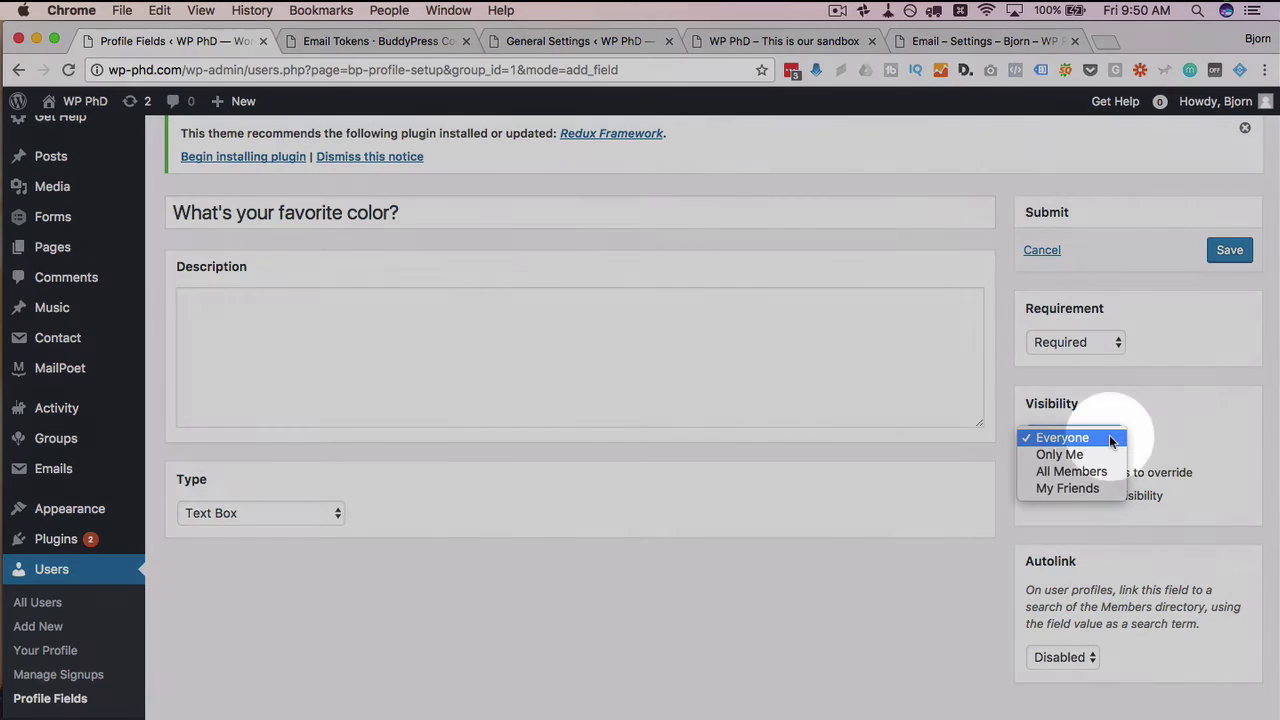
pyautogui.click(1091, 440)
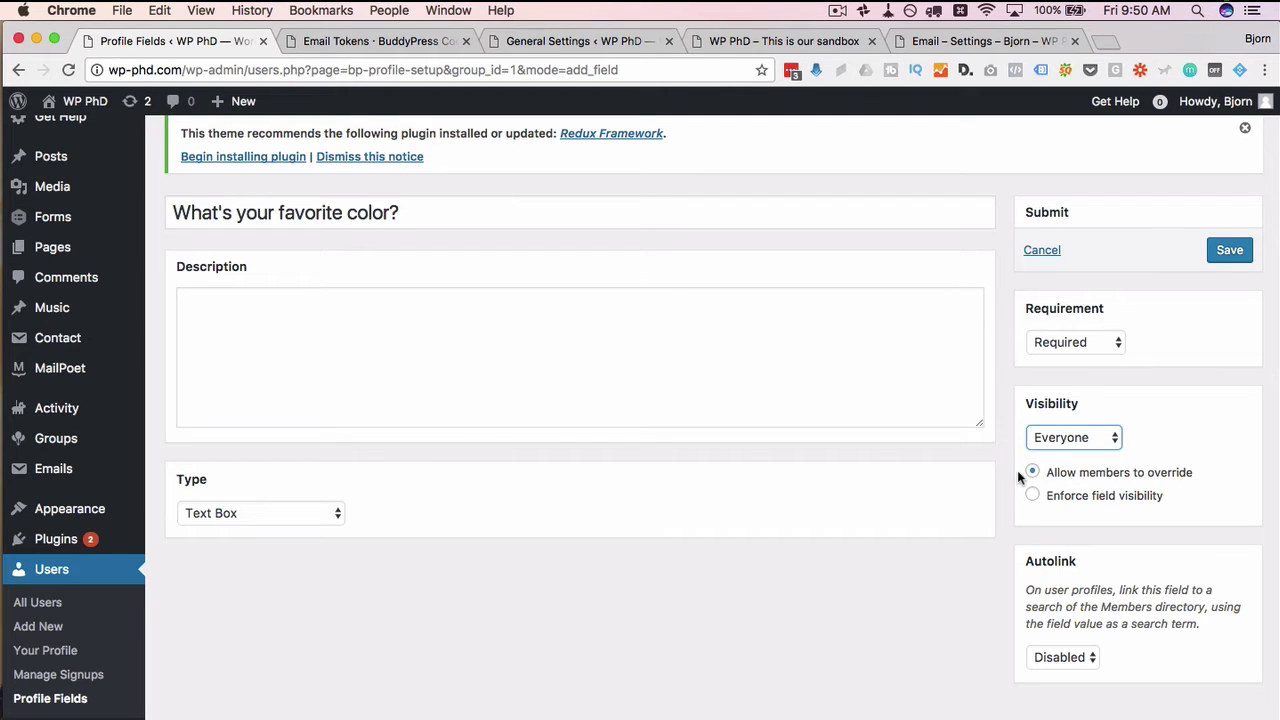
pyautogui.moveTo(1017, 470); pyautogui.dragTo(1176, 500)
pyautogui.click(1176, 500)
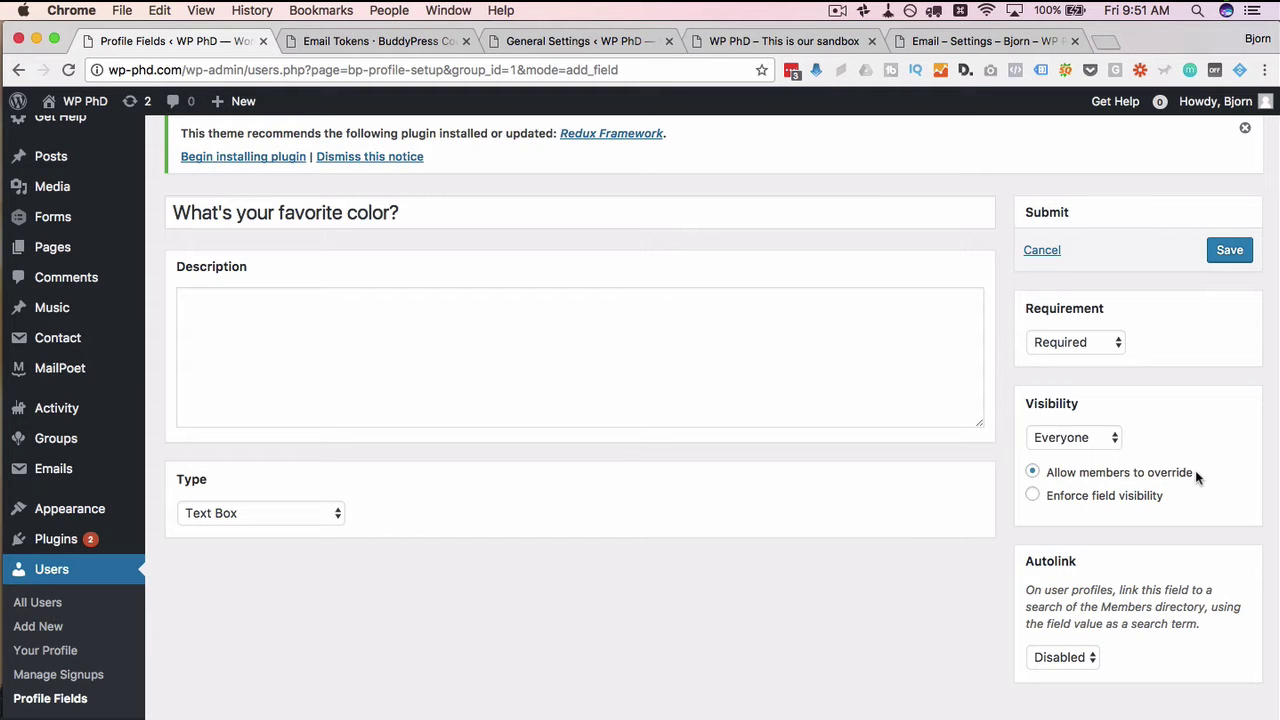
pyautogui.click(1044, 497)
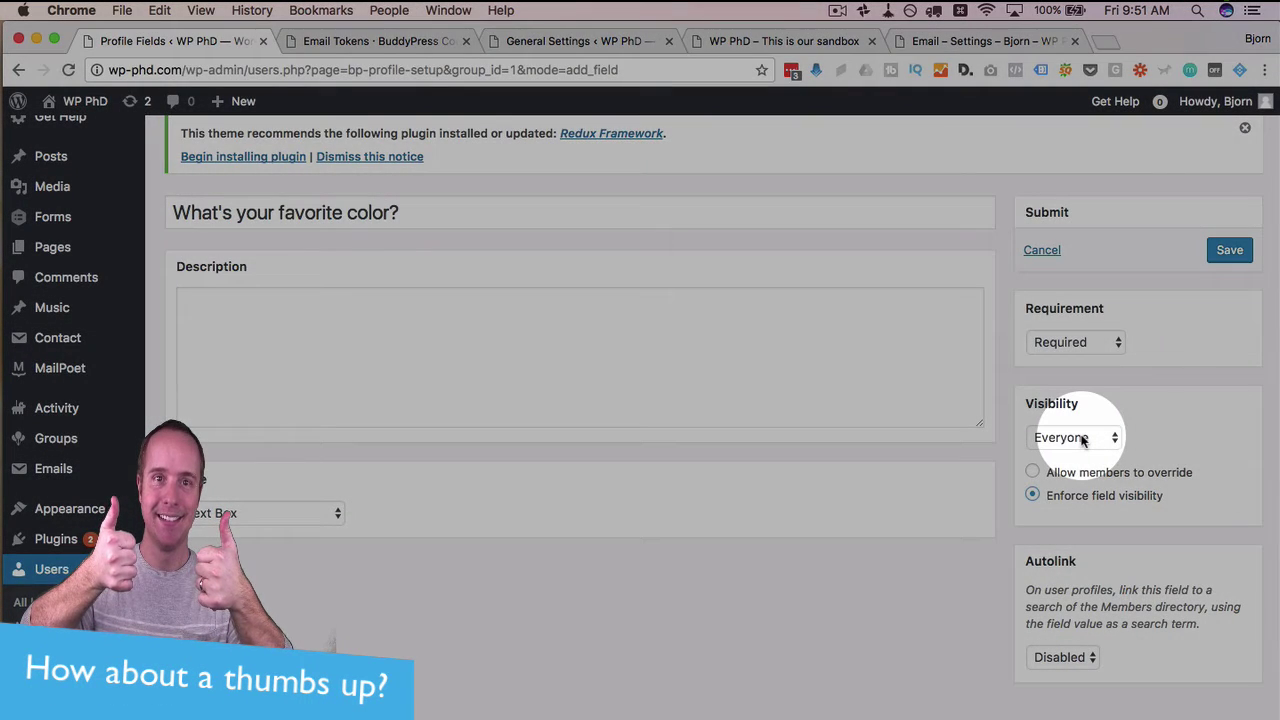
pyautogui.click(1033, 474)
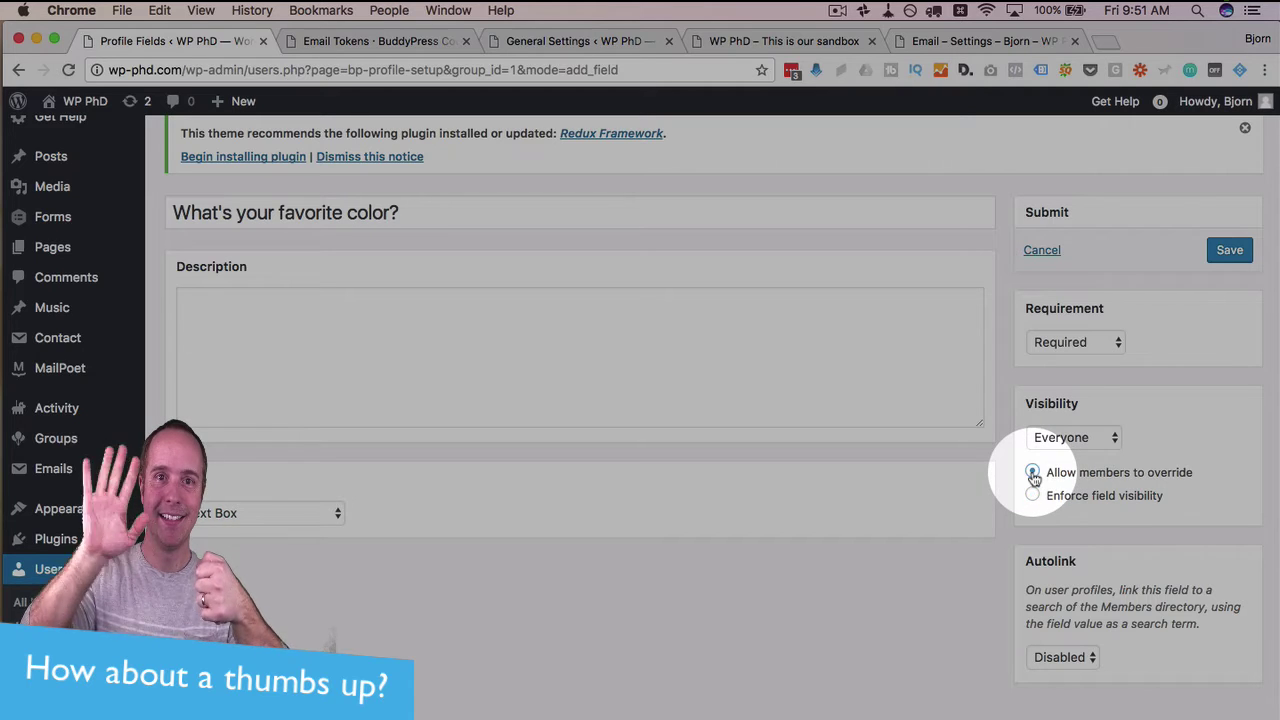
pyautogui.click(1033, 496)
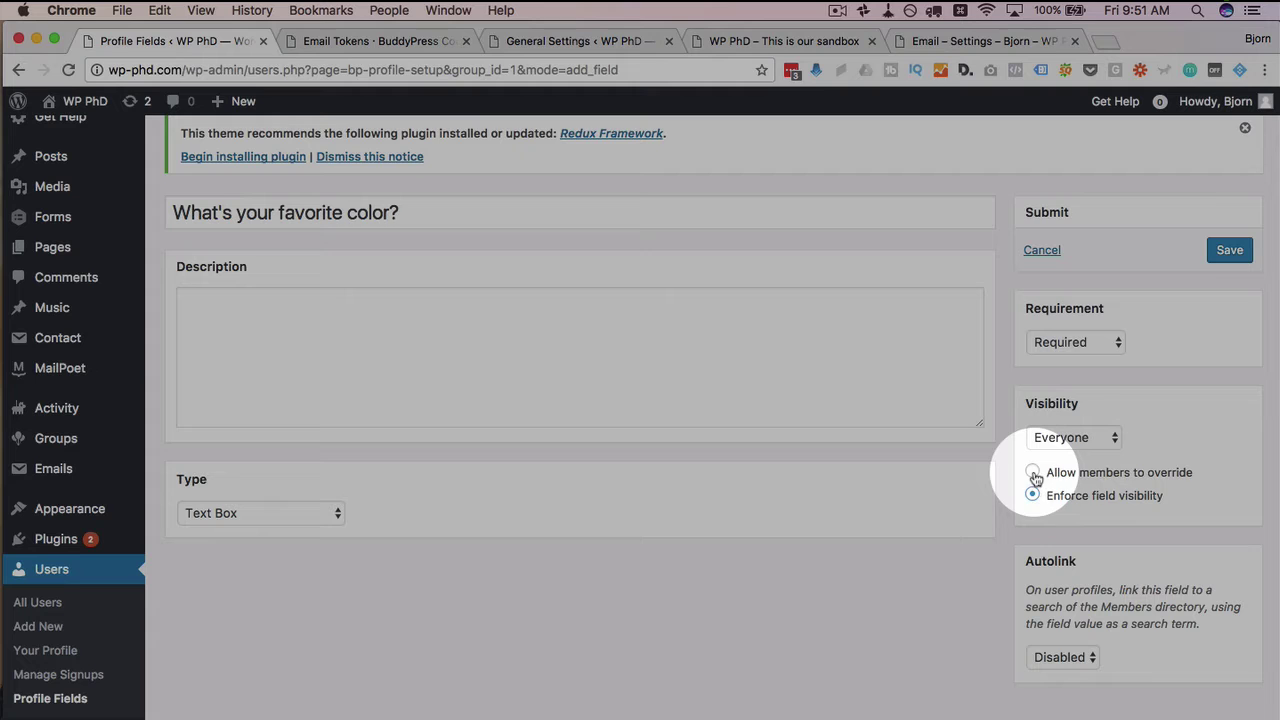
pyautogui.click(1033, 474)
pyautogui.click(1080, 437)
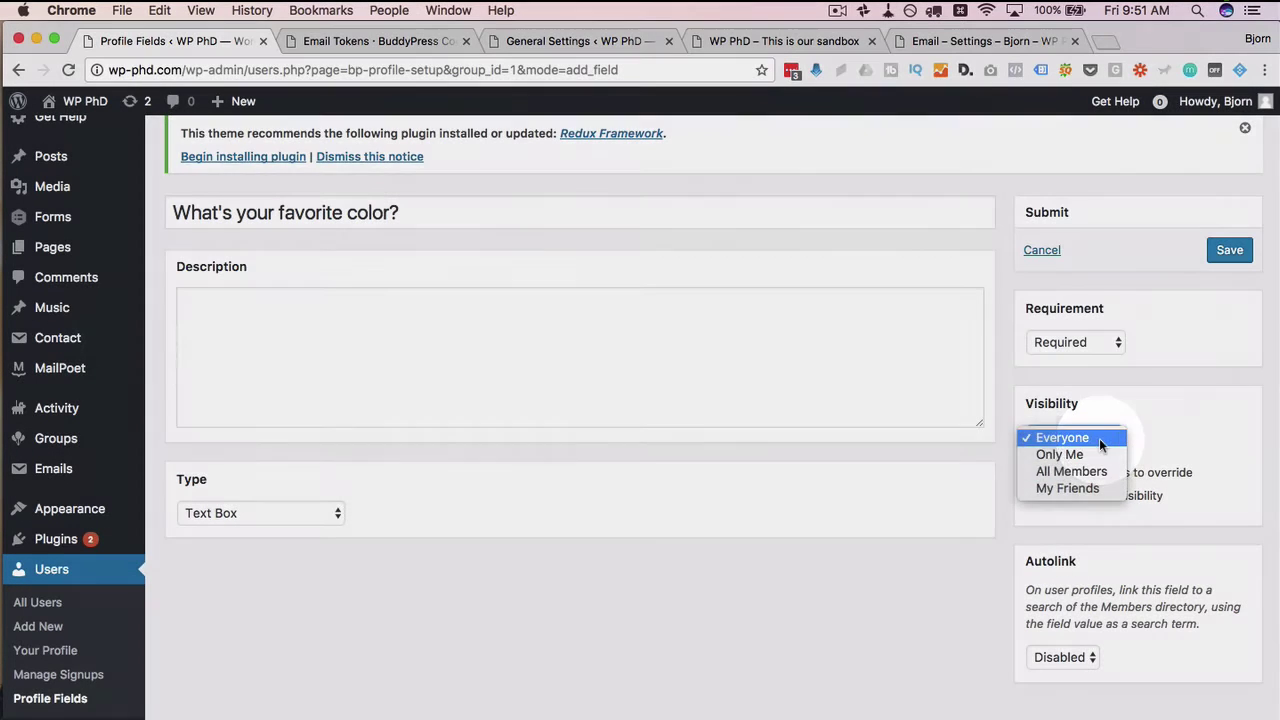
pyautogui.click(1099, 438)
pyautogui.scroll(-2, 1035, 490)
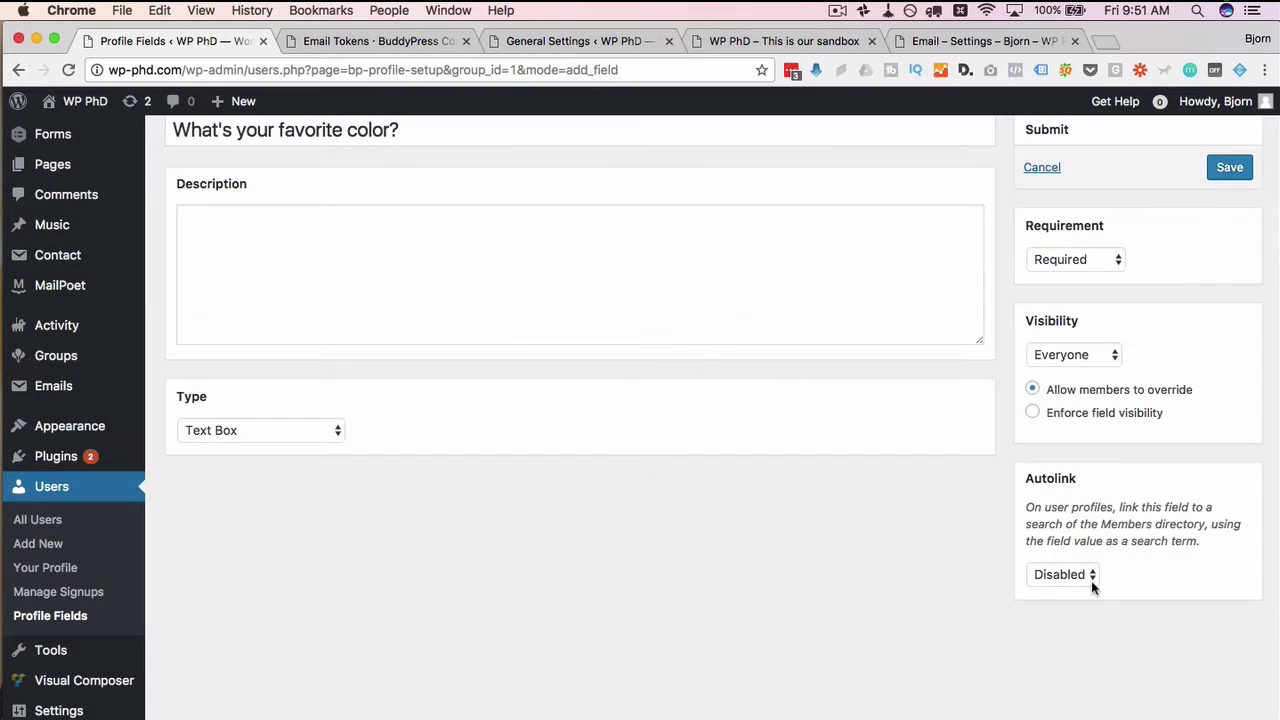
# Switch Autolink to Enabled and then back to Disabled
pyautogui.click(1093, 587)
pyautogui.click(1123, 620)
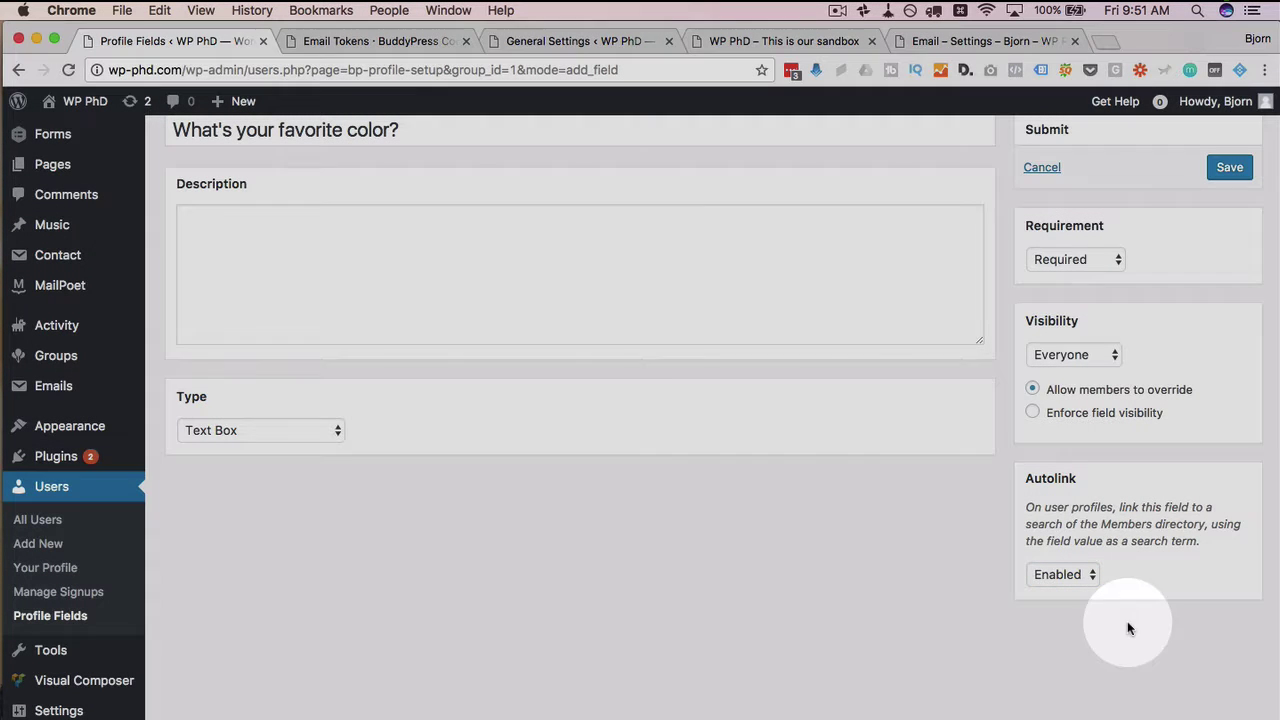
pyautogui.click(1128, 622)
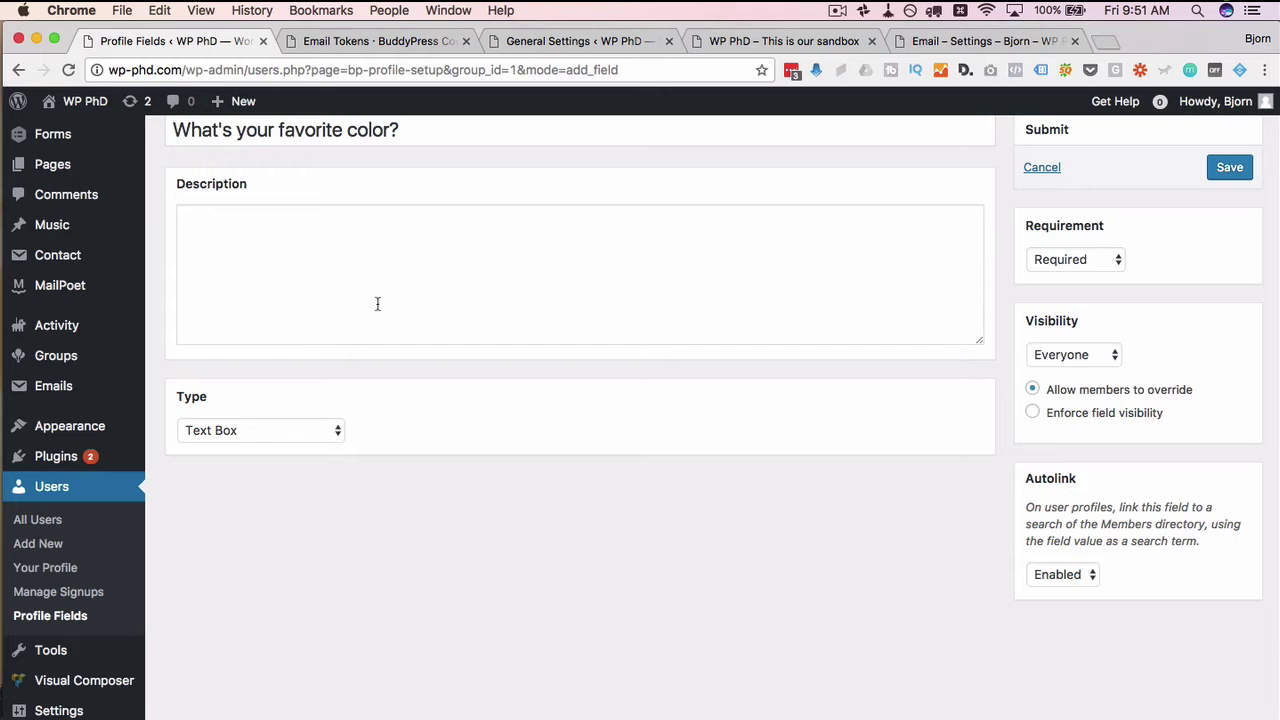
pyautogui.click(1062, 574)
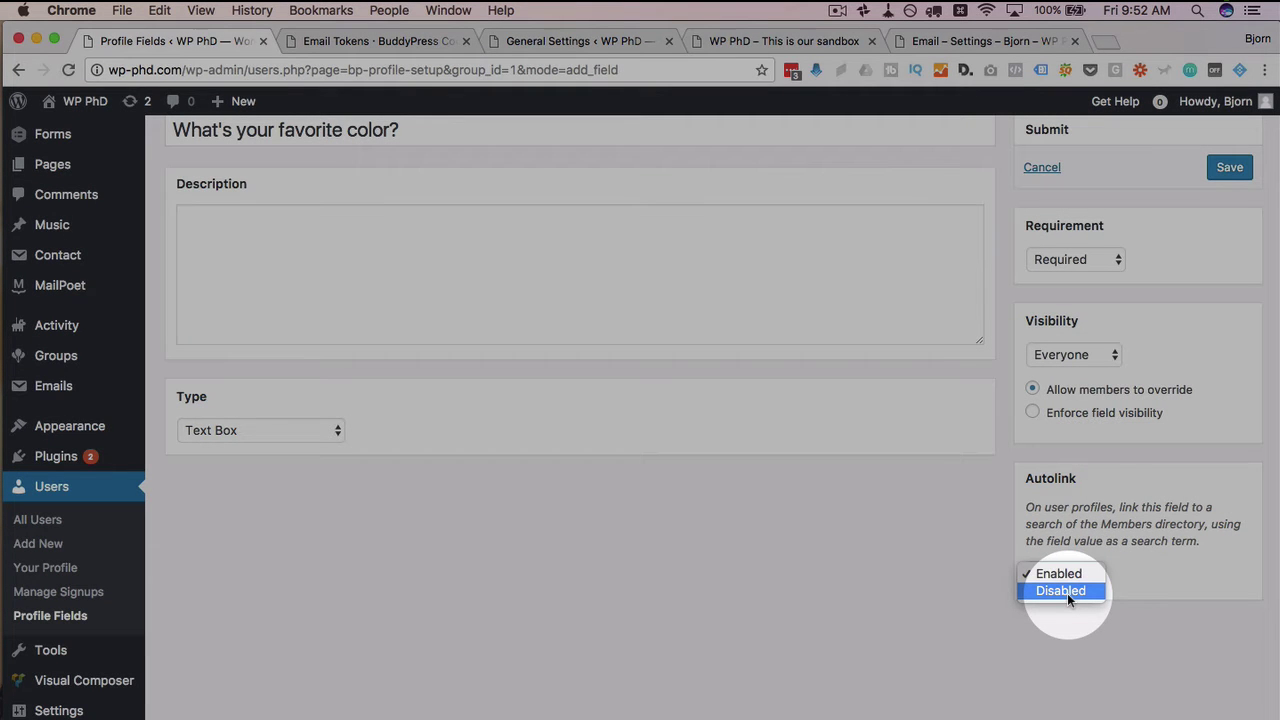
pyautogui.click(1067, 593)
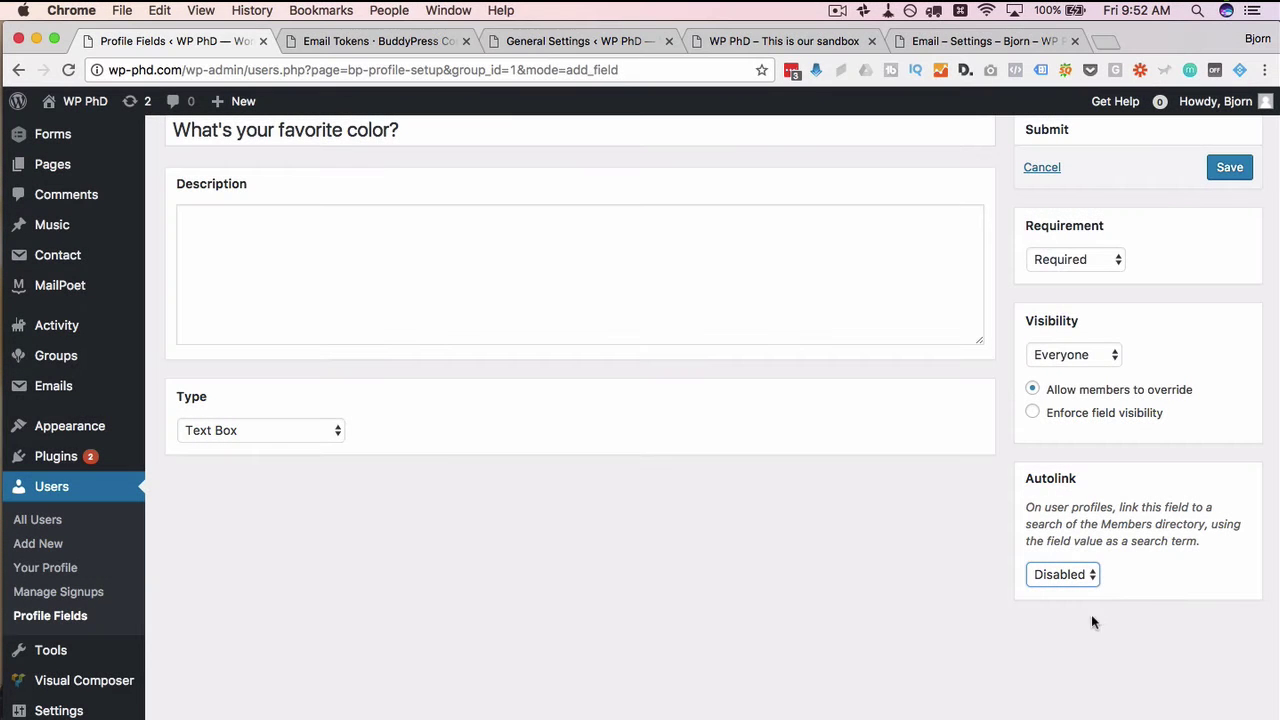
# Save the new favorite-color field and switch to Firefox
pyautogui.scroll(3, 1138, 599)
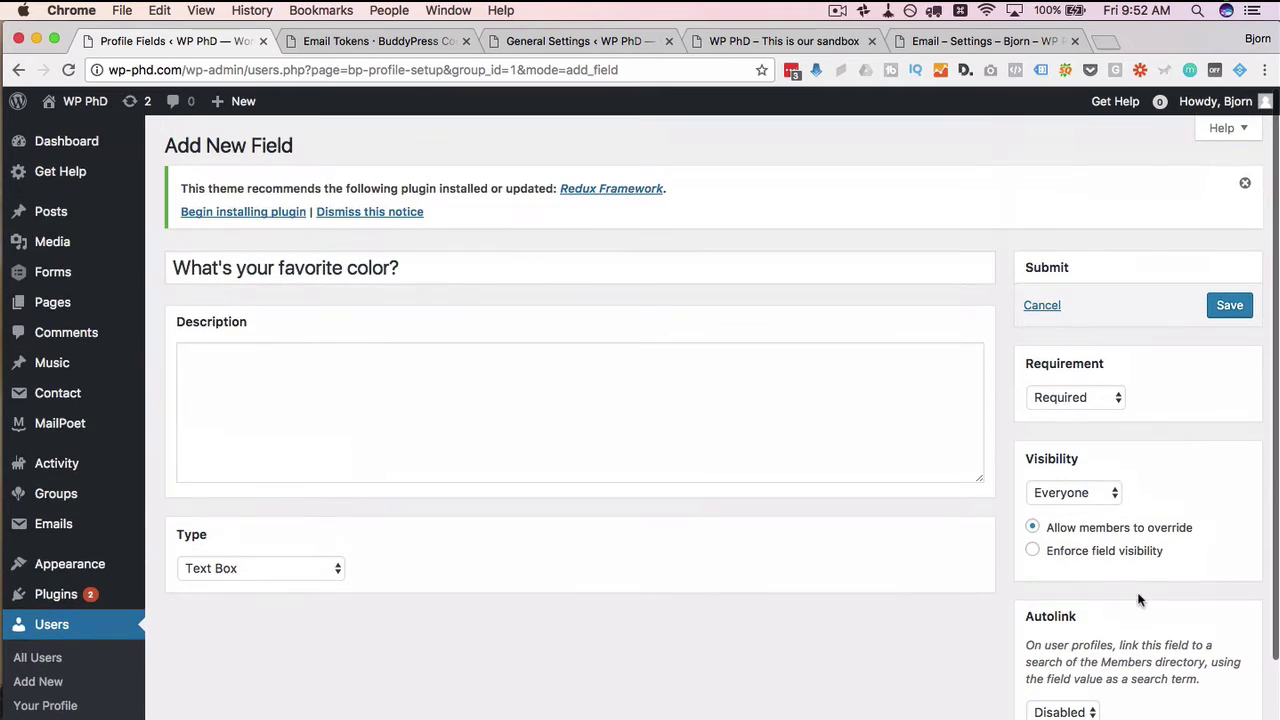
pyautogui.click(1228, 307)
pyautogui.press('super+Tab')
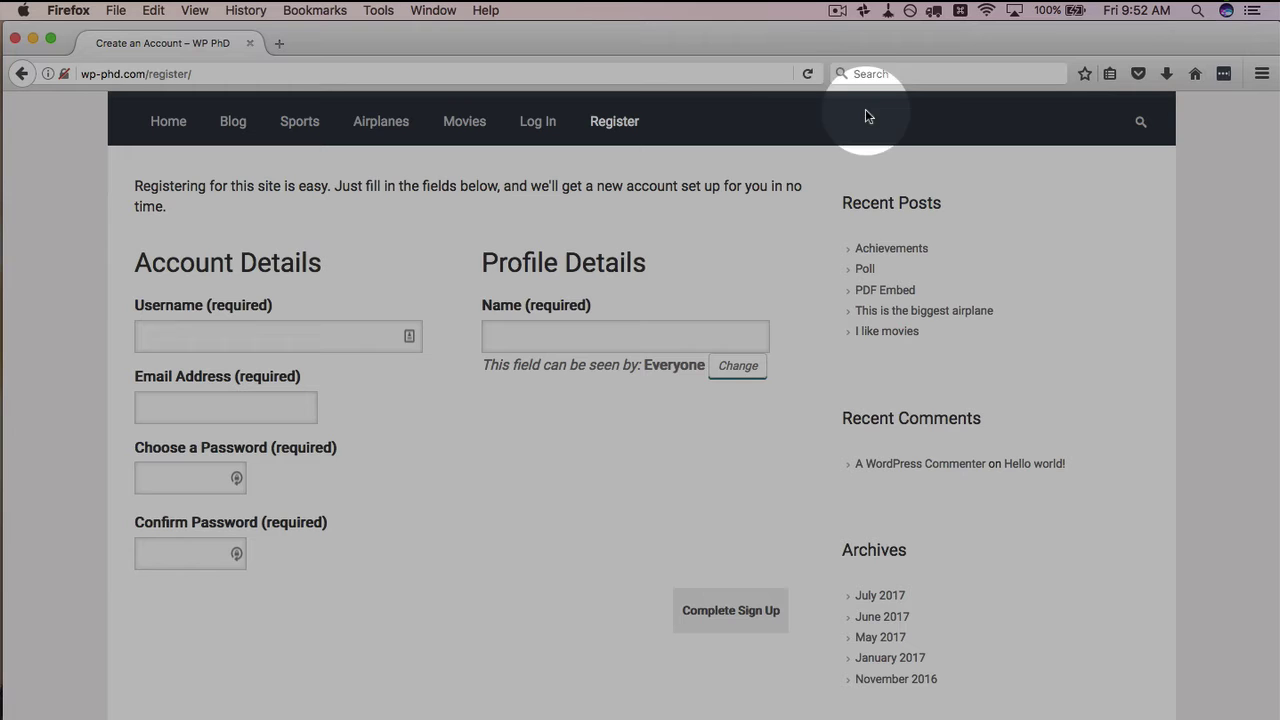
# Reload the signup page, highlight the favorite color question and its Everyone visibility, and open Change
pyautogui.click(808, 73)
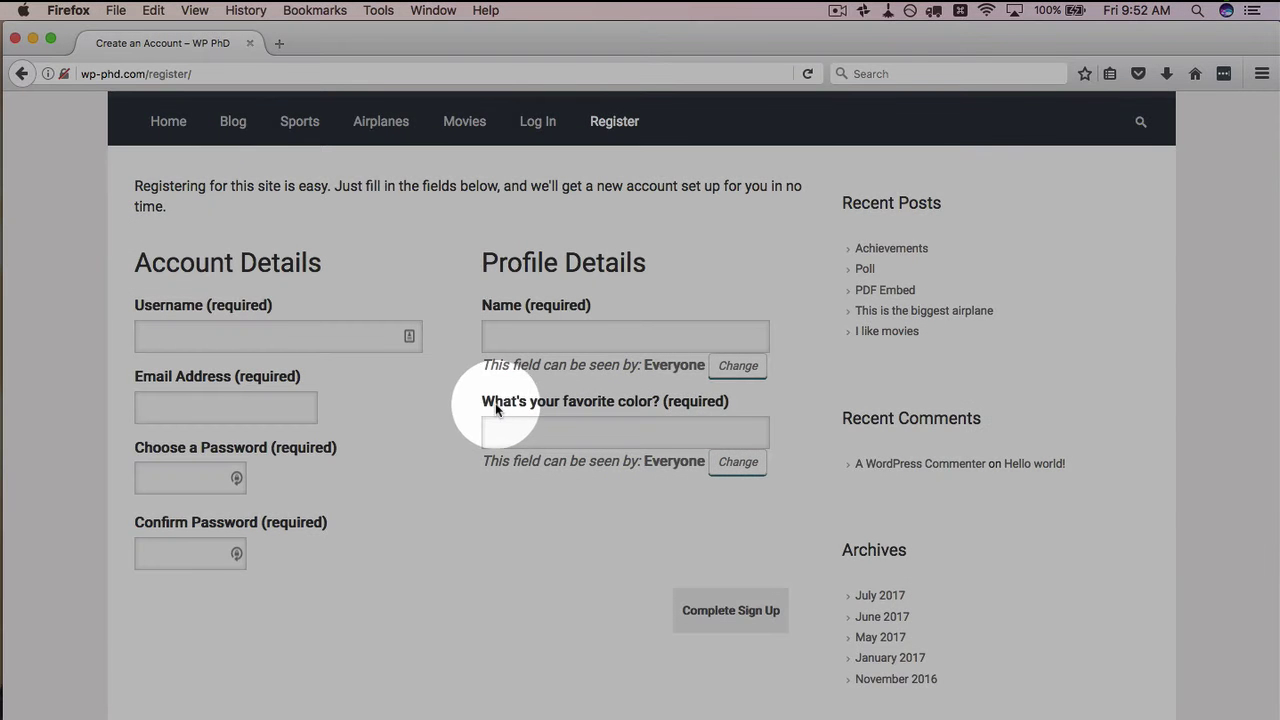
pyautogui.moveTo(481, 402); pyautogui.dragTo(789, 426)
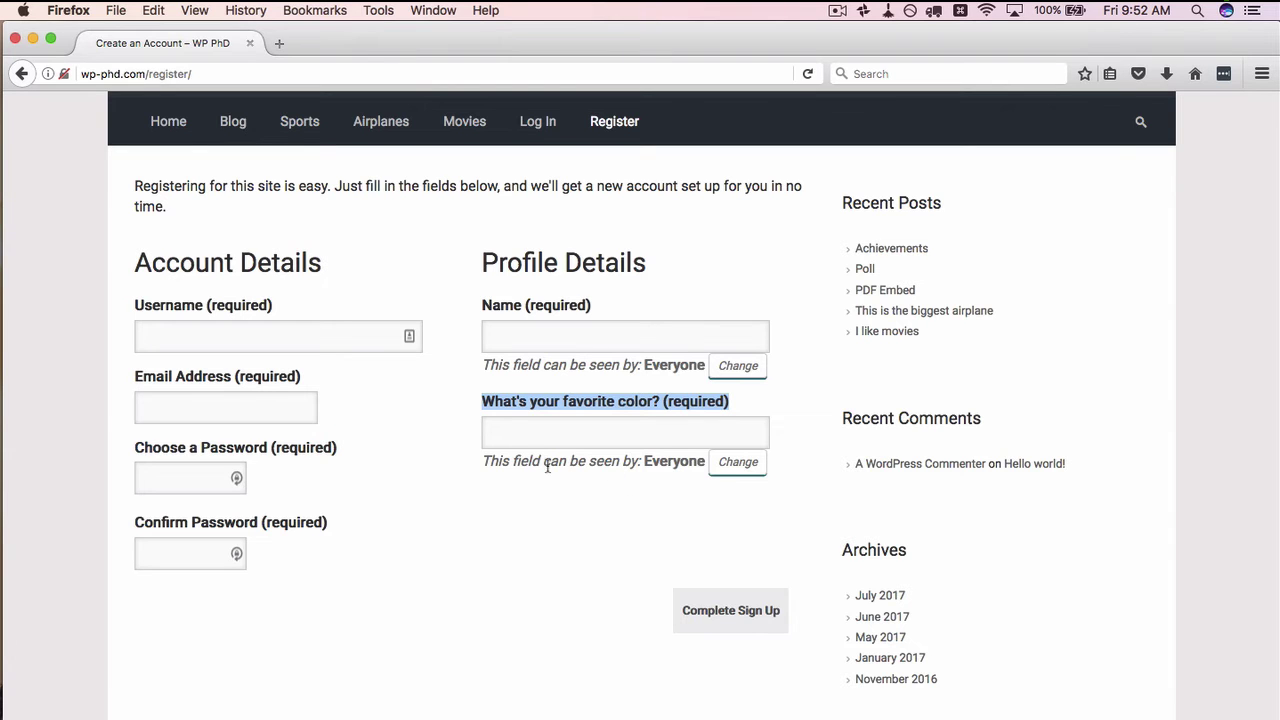
pyautogui.moveTo(493, 463); pyautogui.dragTo(663, 466)
pyautogui.doubleClick(655, 463)
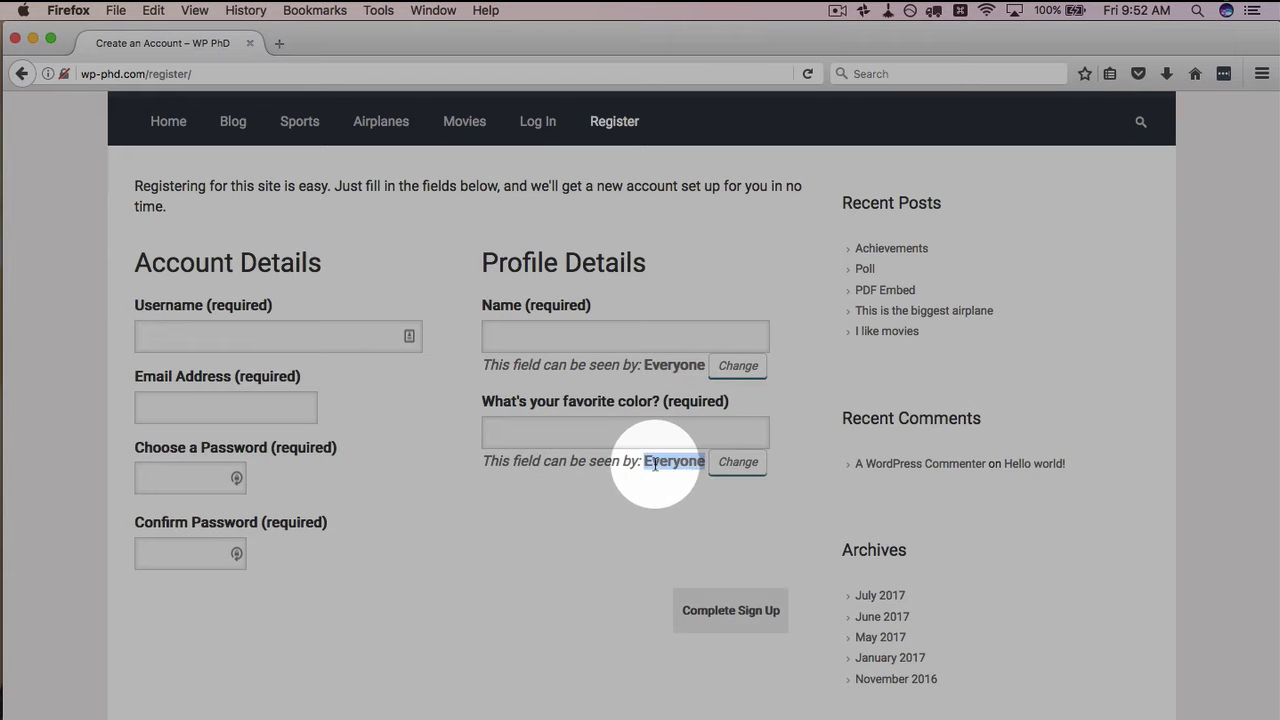
pyautogui.click(740, 463)
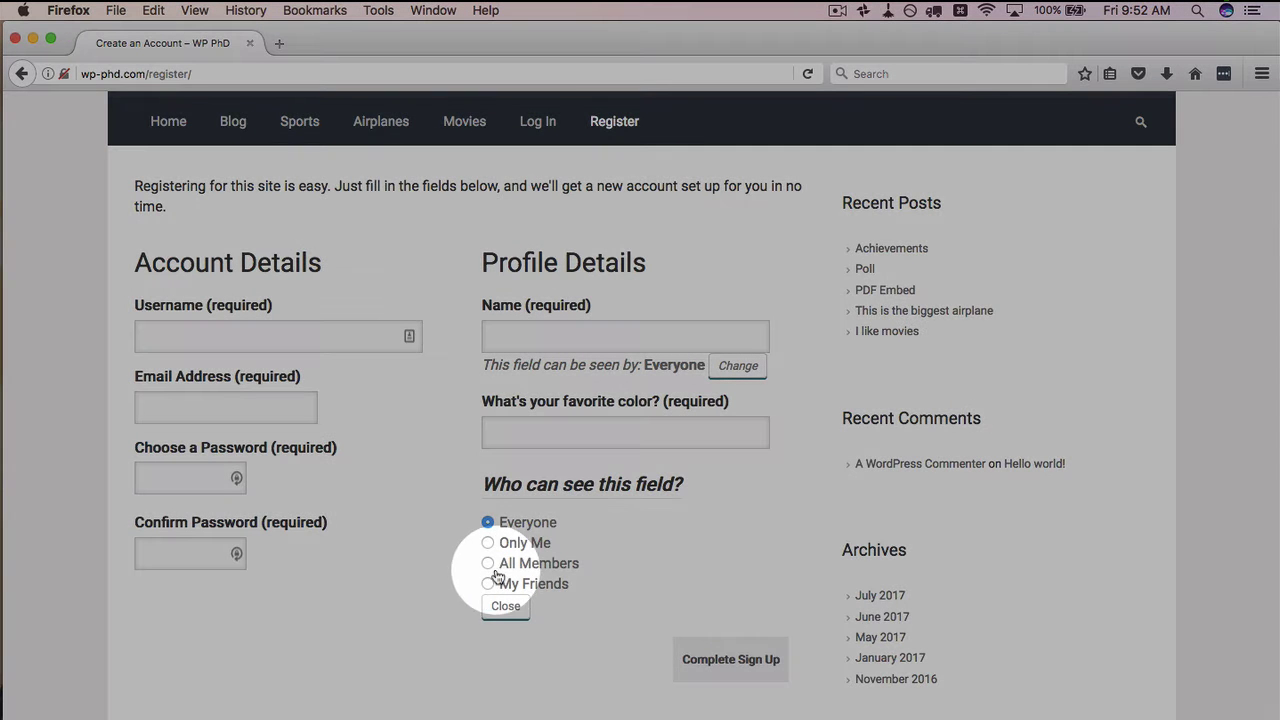
# Edit the favorite color field in Chrome to Enforce field visibility and update it
pyautogui.click(505, 606)
pyautogui.press('super+Tab')
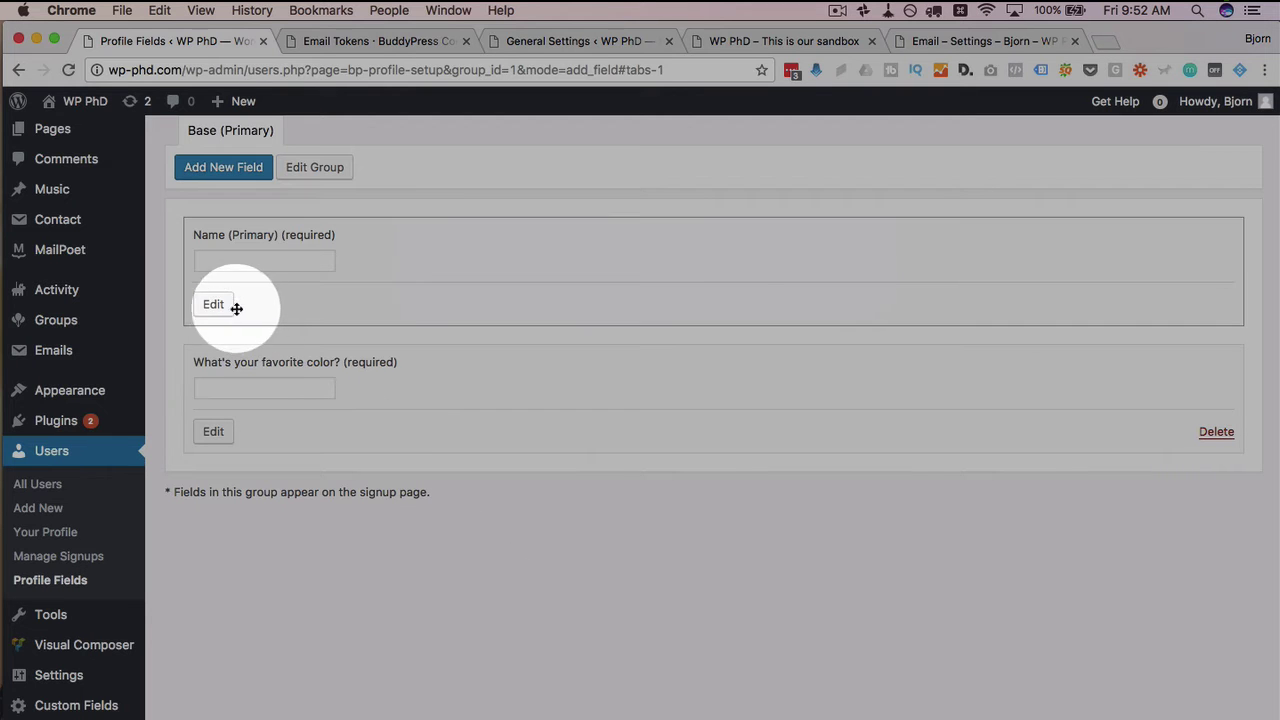
pyautogui.click(218, 432)
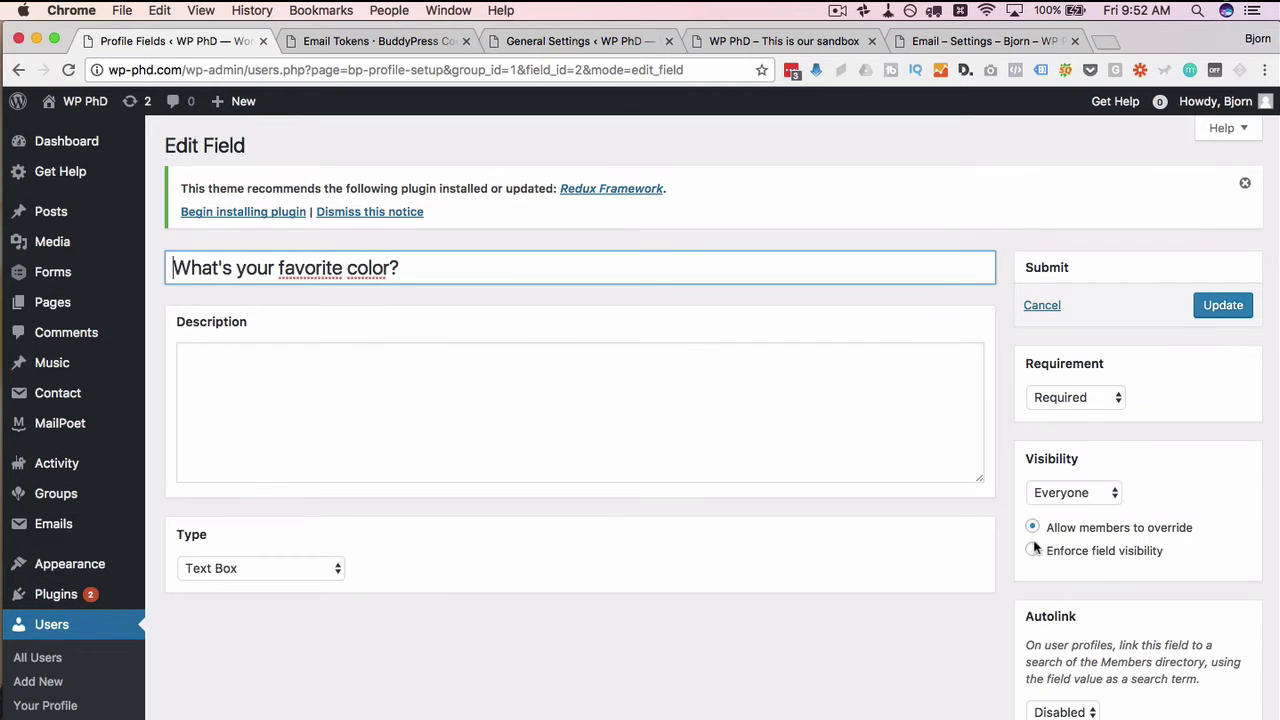
pyautogui.click(1033, 550)
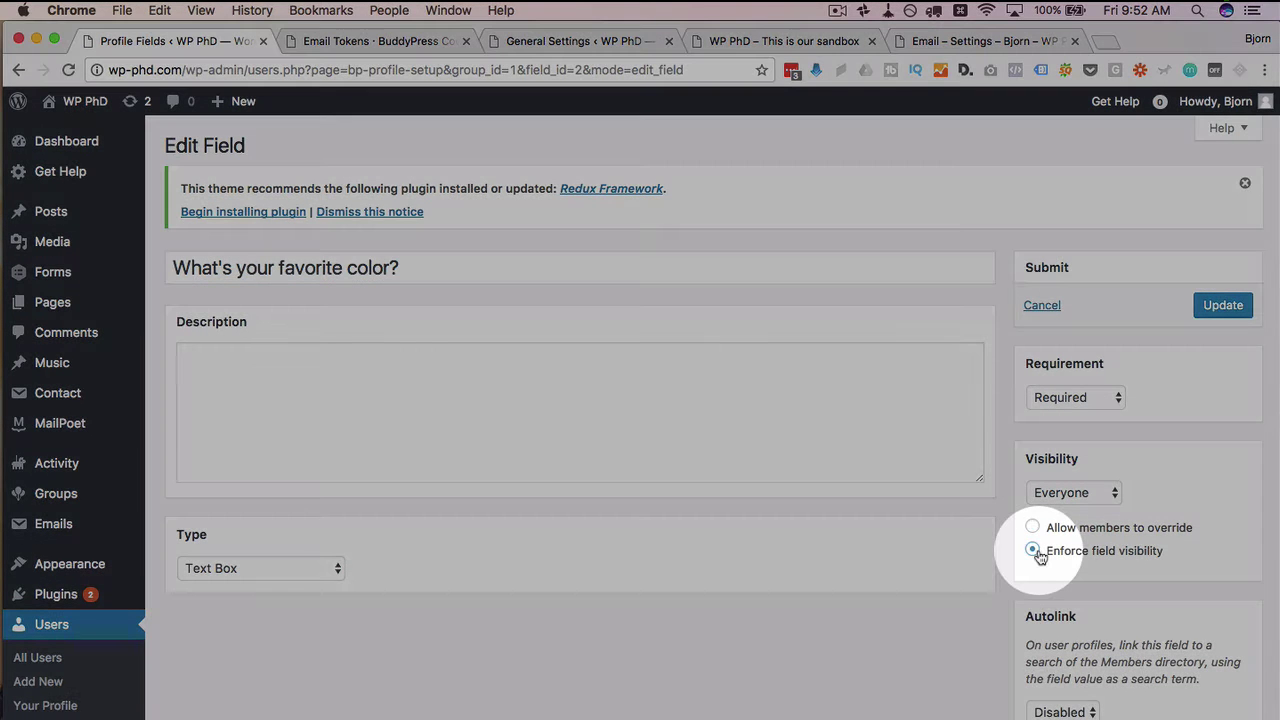
pyautogui.click(1223, 305)
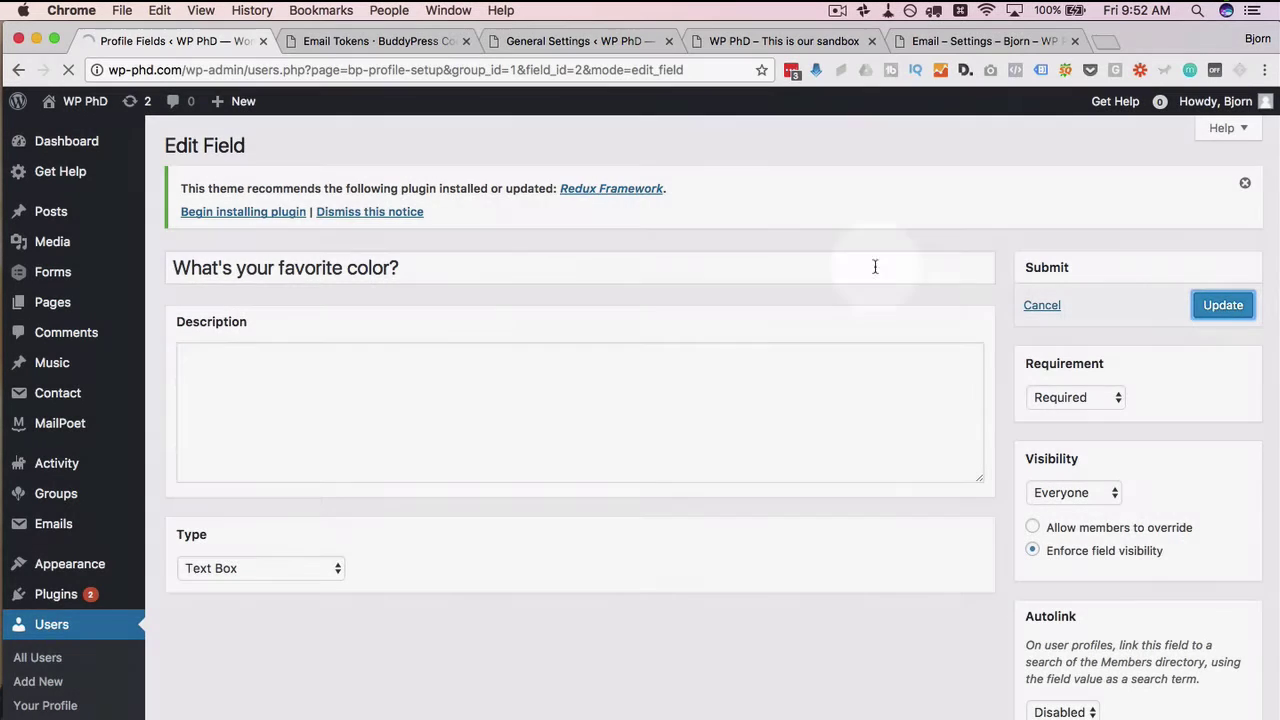
# Reload the Firefox signup page and highlight the now fixed Everyone visibility note
pyautogui.press('super+Tab')
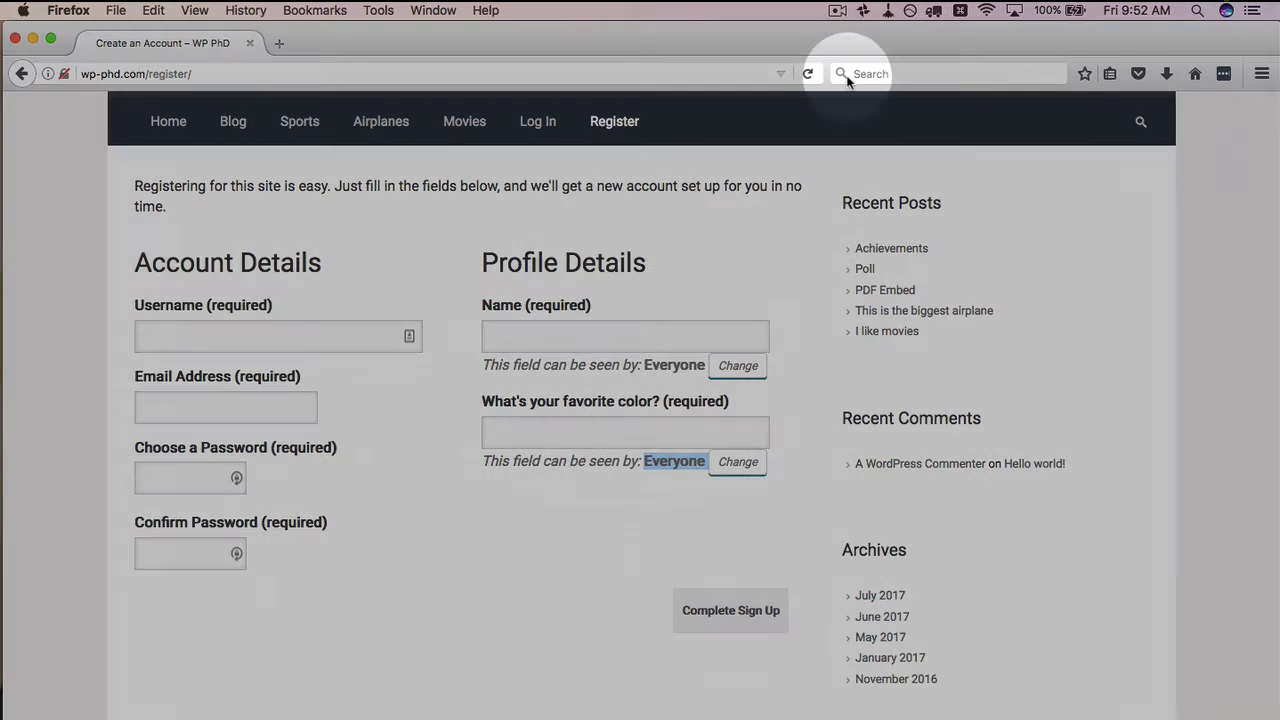
pyautogui.click(807, 73)
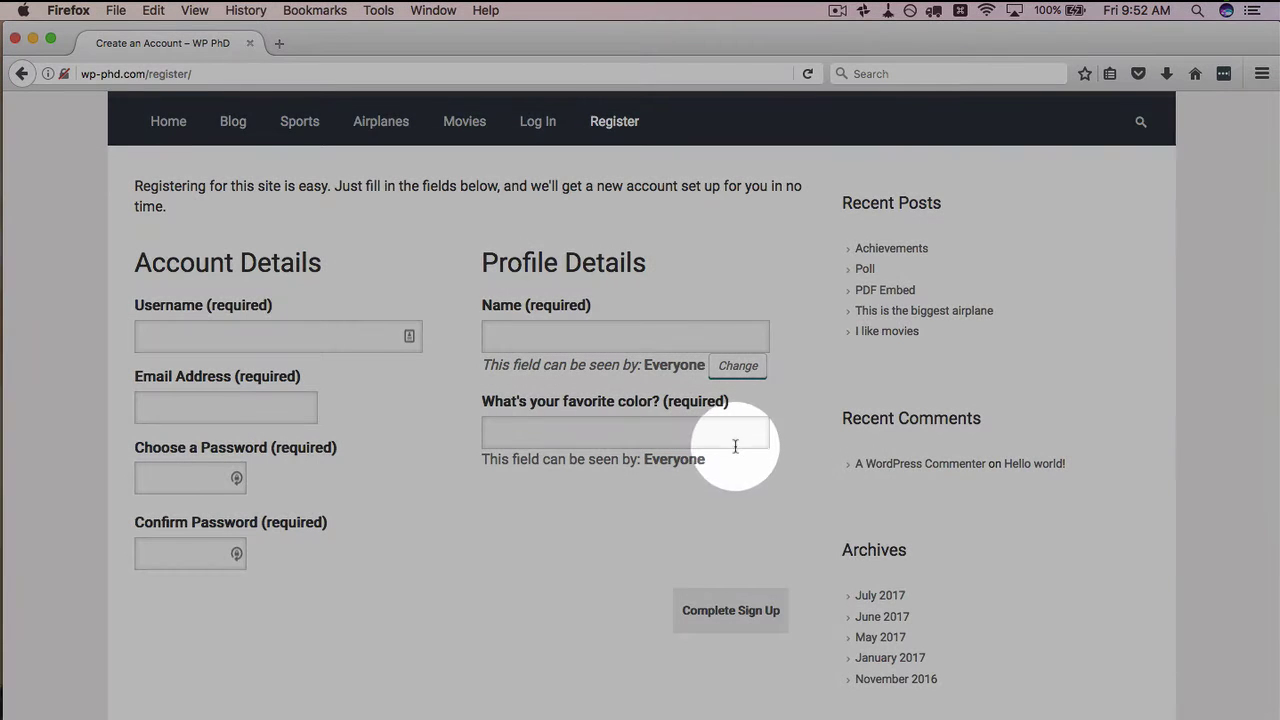
pyautogui.moveTo(737, 455); pyautogui.dragTo(471, 449)
pyautogui.click(504, 431)
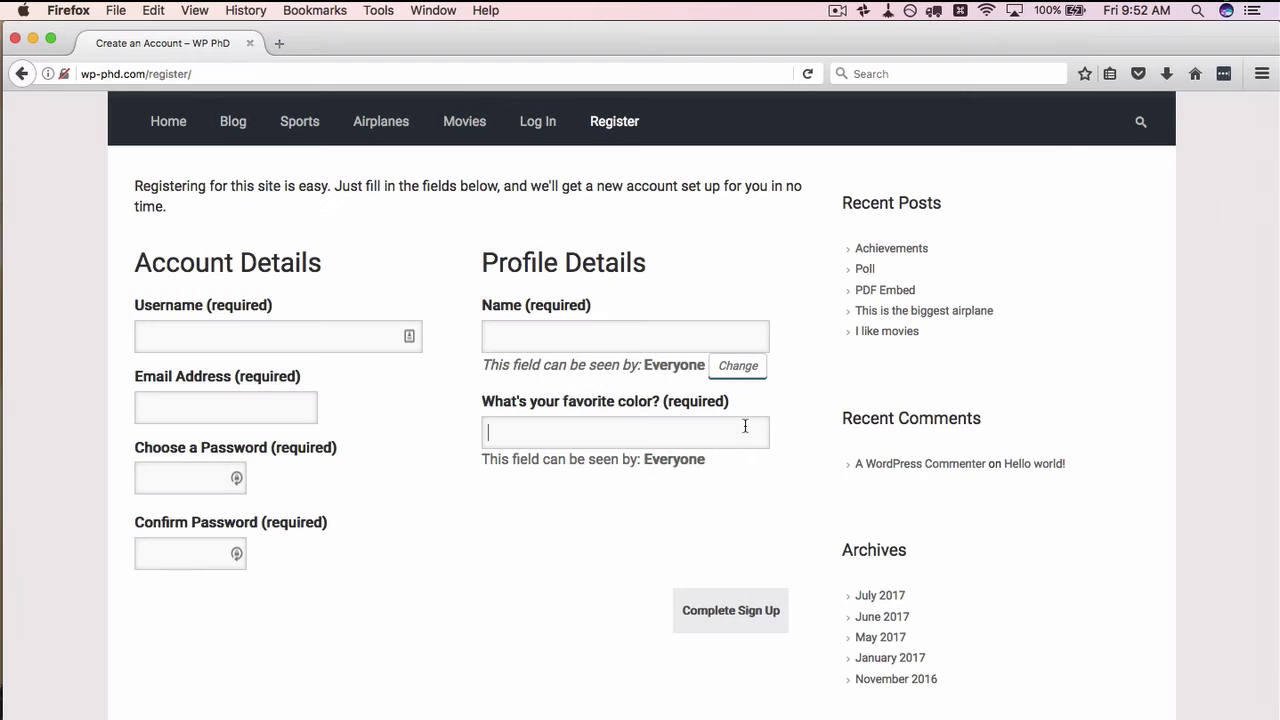
# Enter the test user's username and email address, correcting the email
pyautogui.click(256, 329)
pyautogui.write('George')
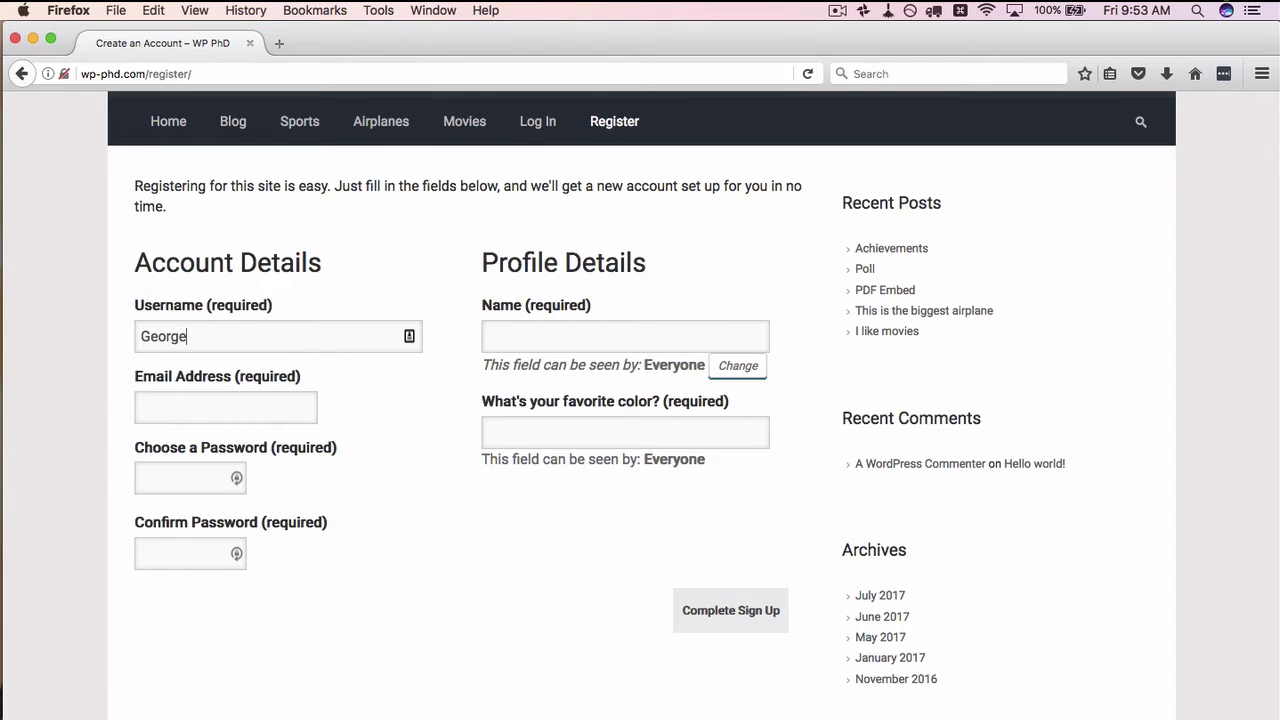
pyautogui.press('Tab')
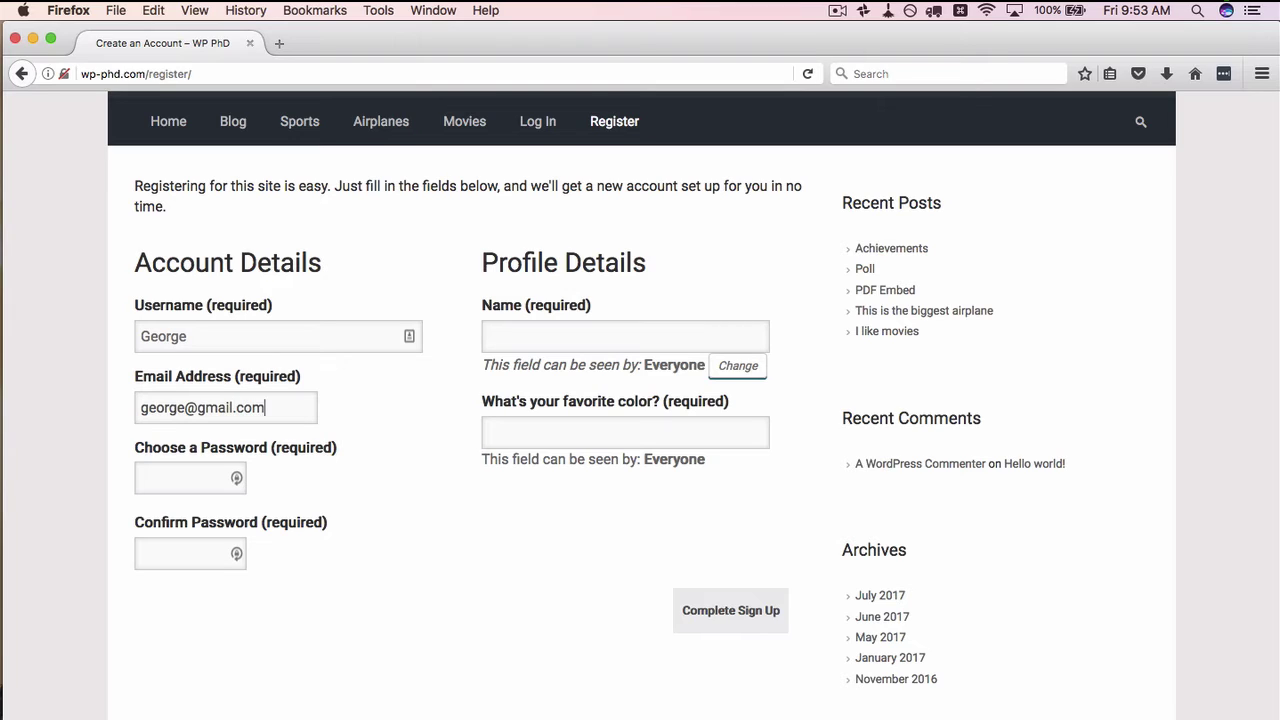
pyautogui.press('Tab')
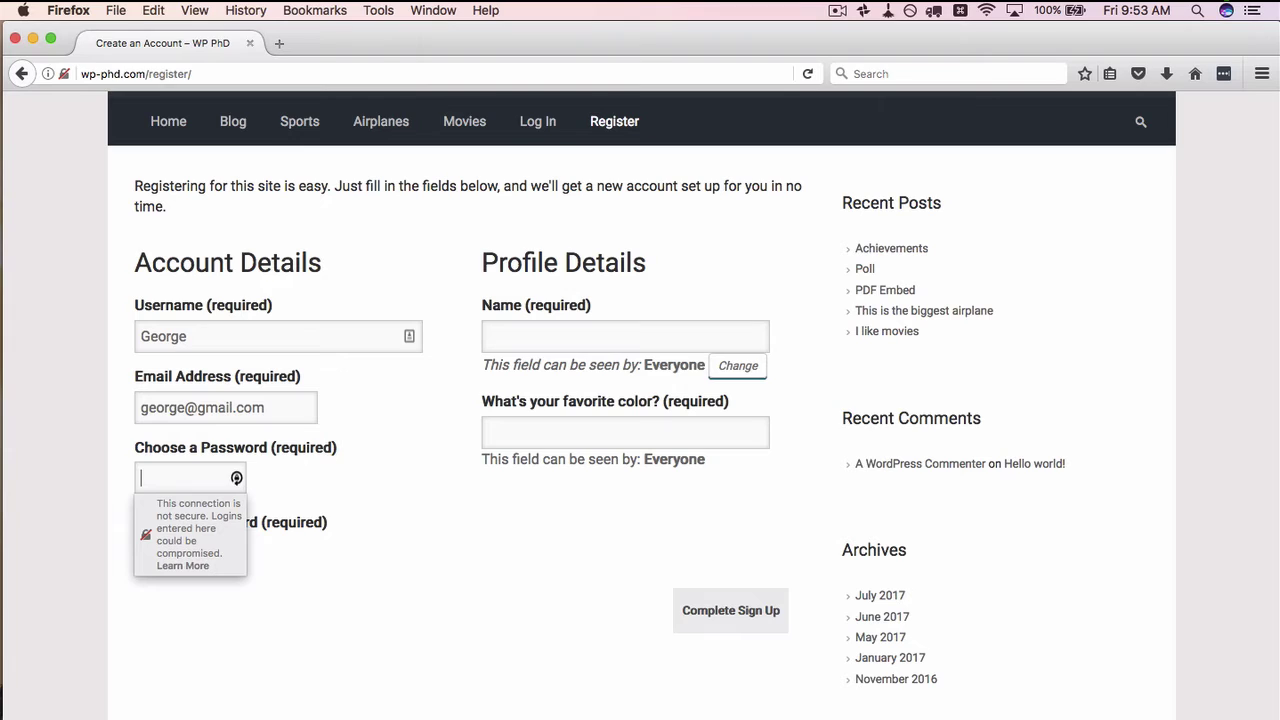
pyautogui.doubleClick(216, 405)
pyautogui.write('goreg')
pyautogui.press('BackSpace')
pyautogui.press('BackSpace')
pyautogui.press('BackSpace')
pyautogui.press('BackSpace')
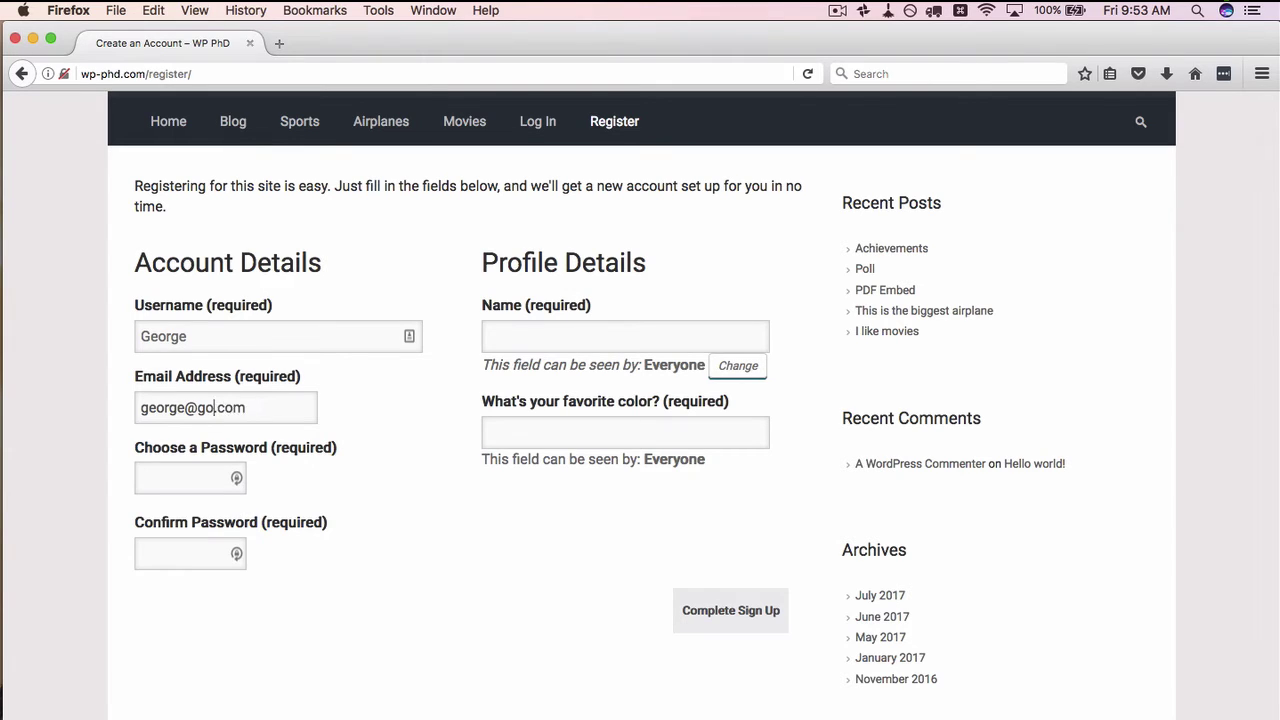
pyautogui.write('eorge')
# Type the account password into both password fields
pyautogui.click(188, 477)
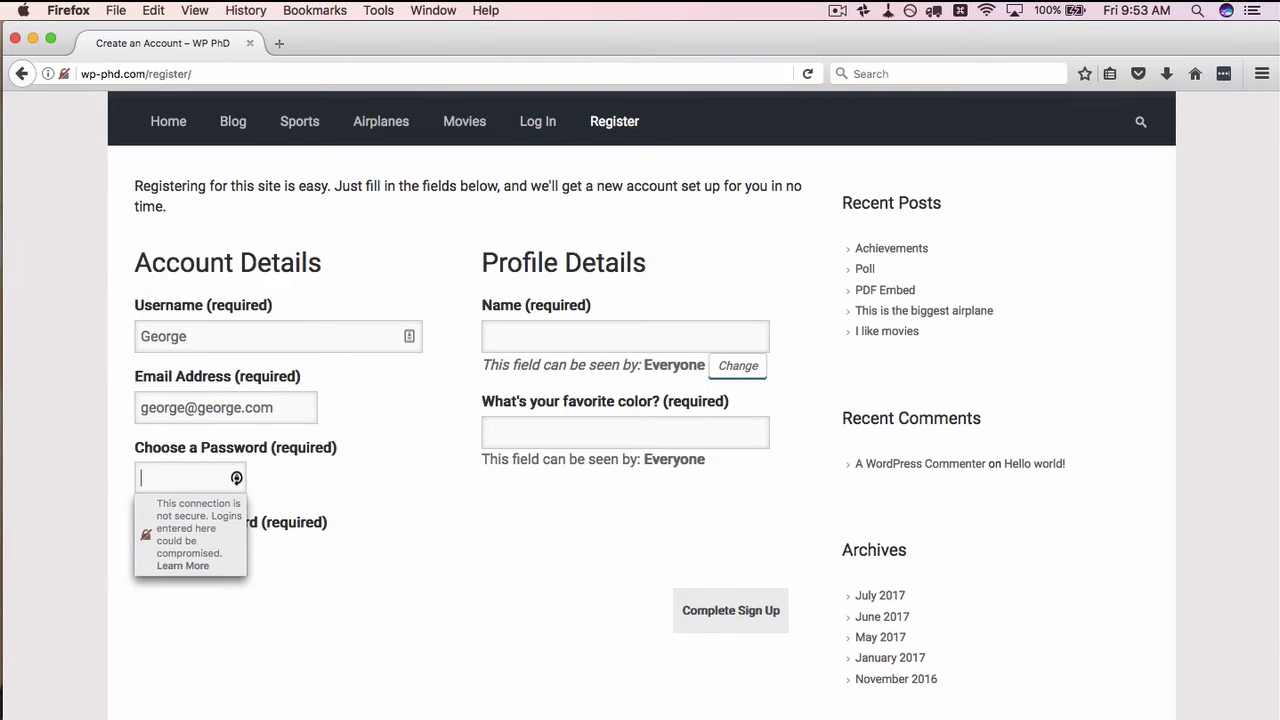
pyautogui.write('12345')
pyautogui.click(193, 588)
pyautogui.write('12345')
pyautogui.click(193, 585)
pyautogui.press('BackSpace')
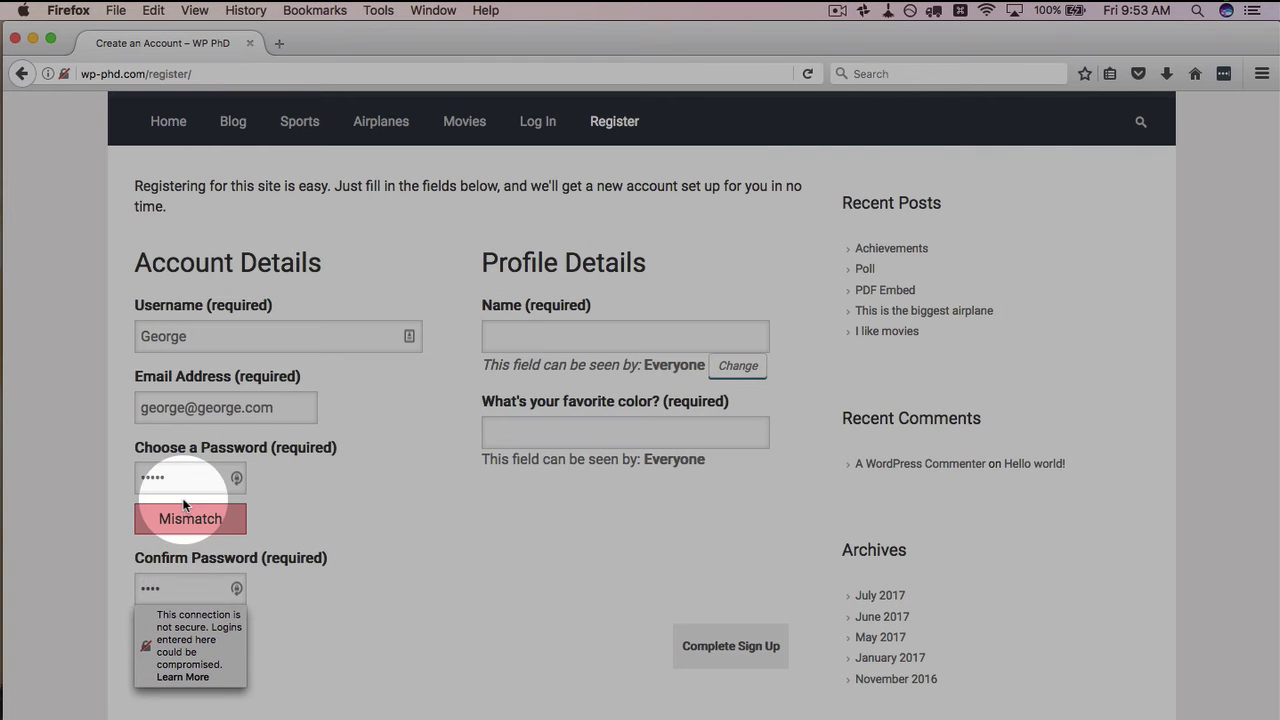
pyautogui.write('5')
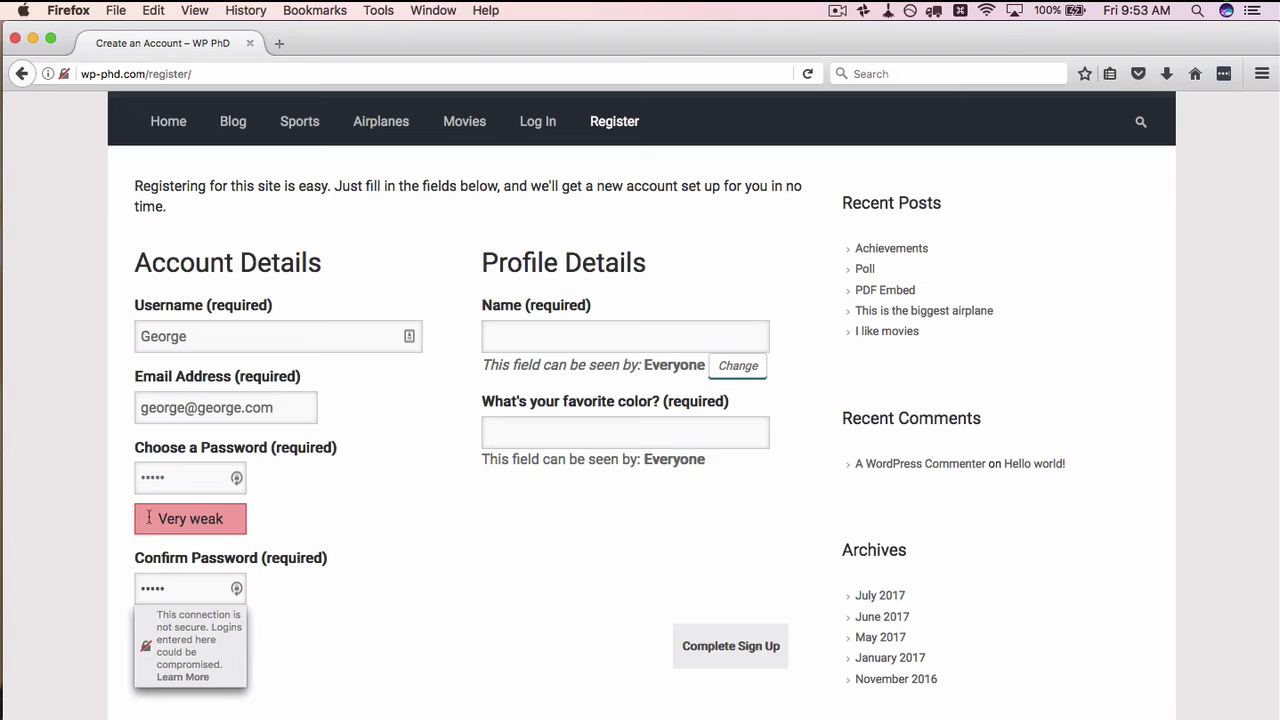
# Fill in the user's name and favorite color Blue, then Complete Sign Up
pyautogui.click(486, 552)
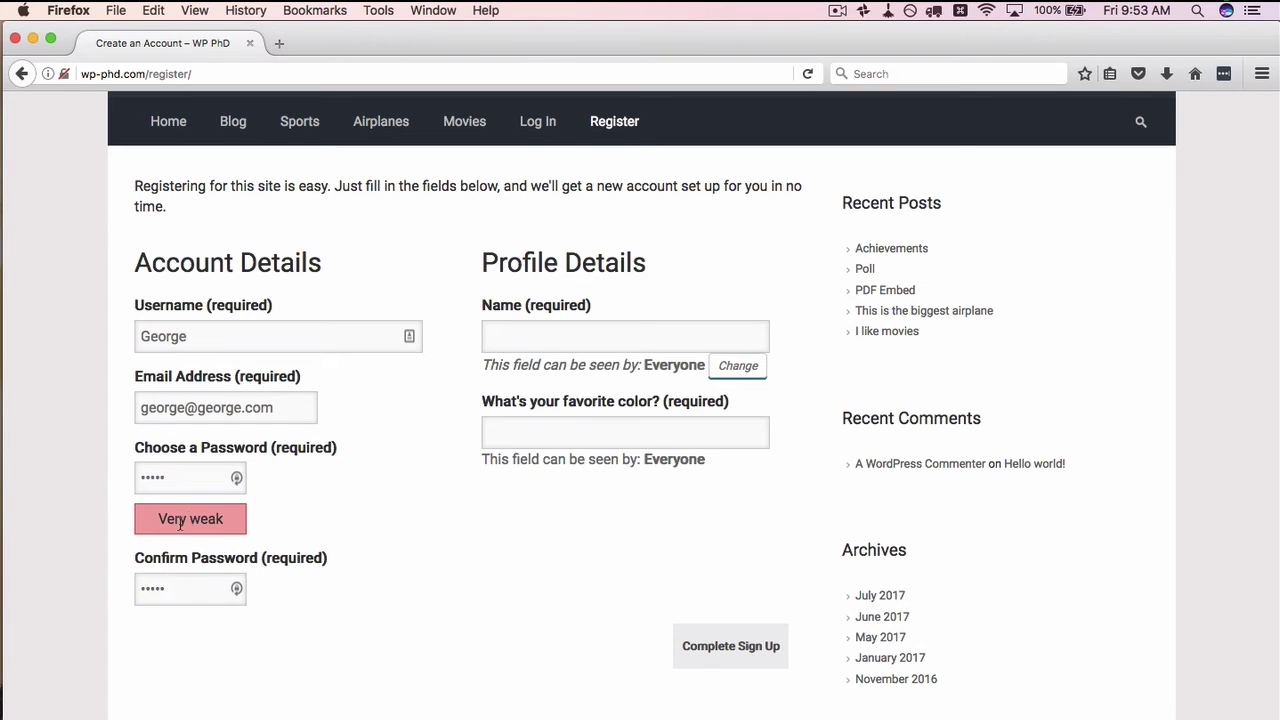
pyautogui.write('George')
pyautogui.click(585, 433)
pyautogui.write('Blue')
pyautogui.click(722, 652)
pyautogui.click(725, 652)
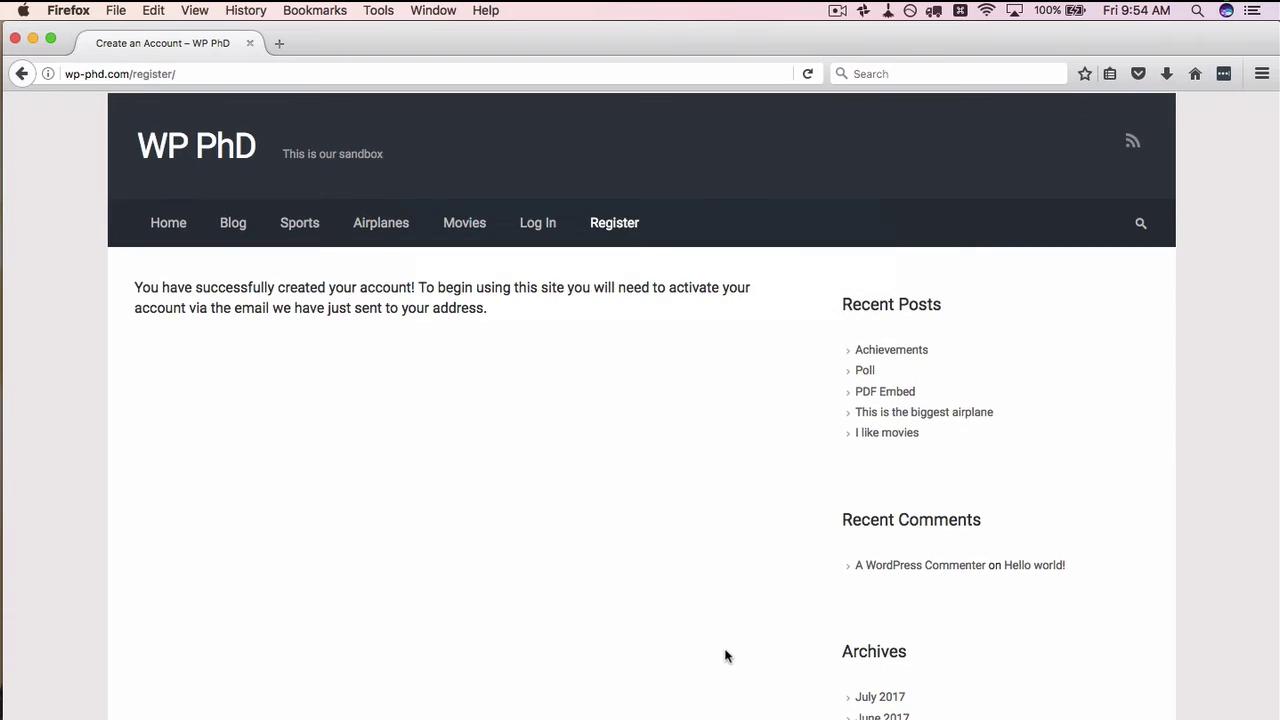
# Highlight the account-created confirmation, then return to Chrome's Profile Fields admin page
pyautogui.moveTo(135, 287); pyautogui.dragTo(508, 313)
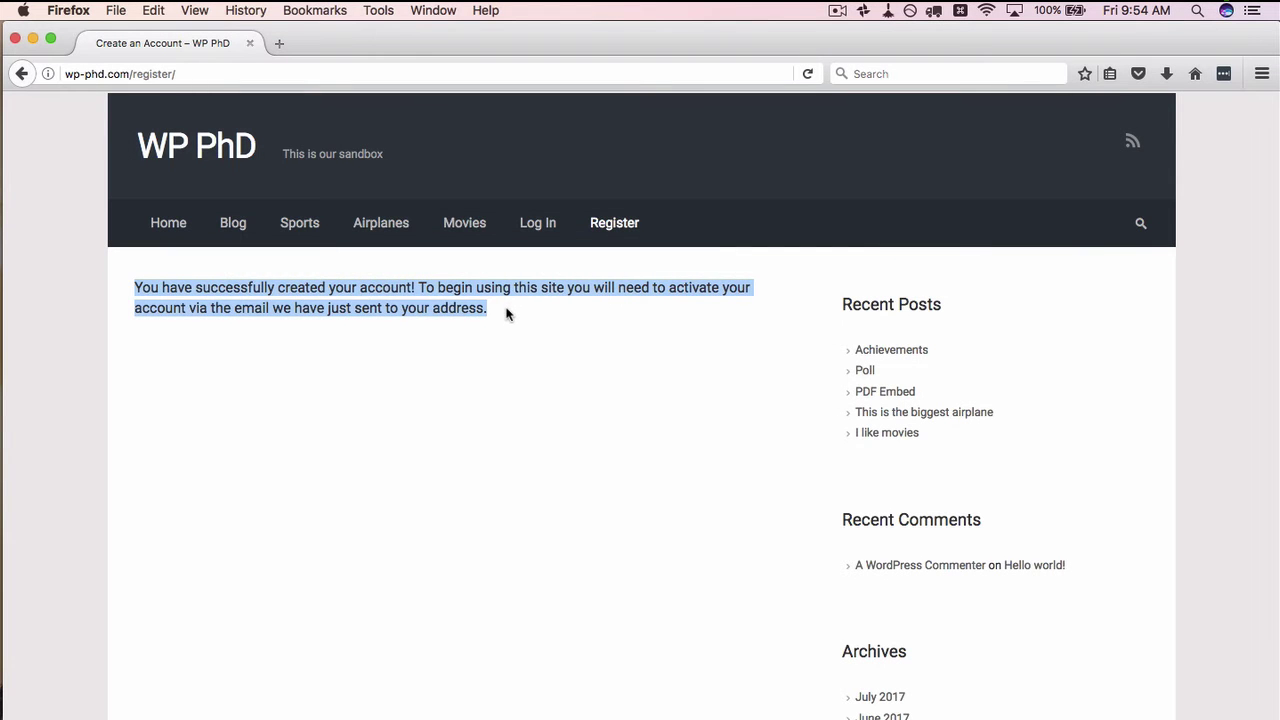
pyautogui.click(506, 314)
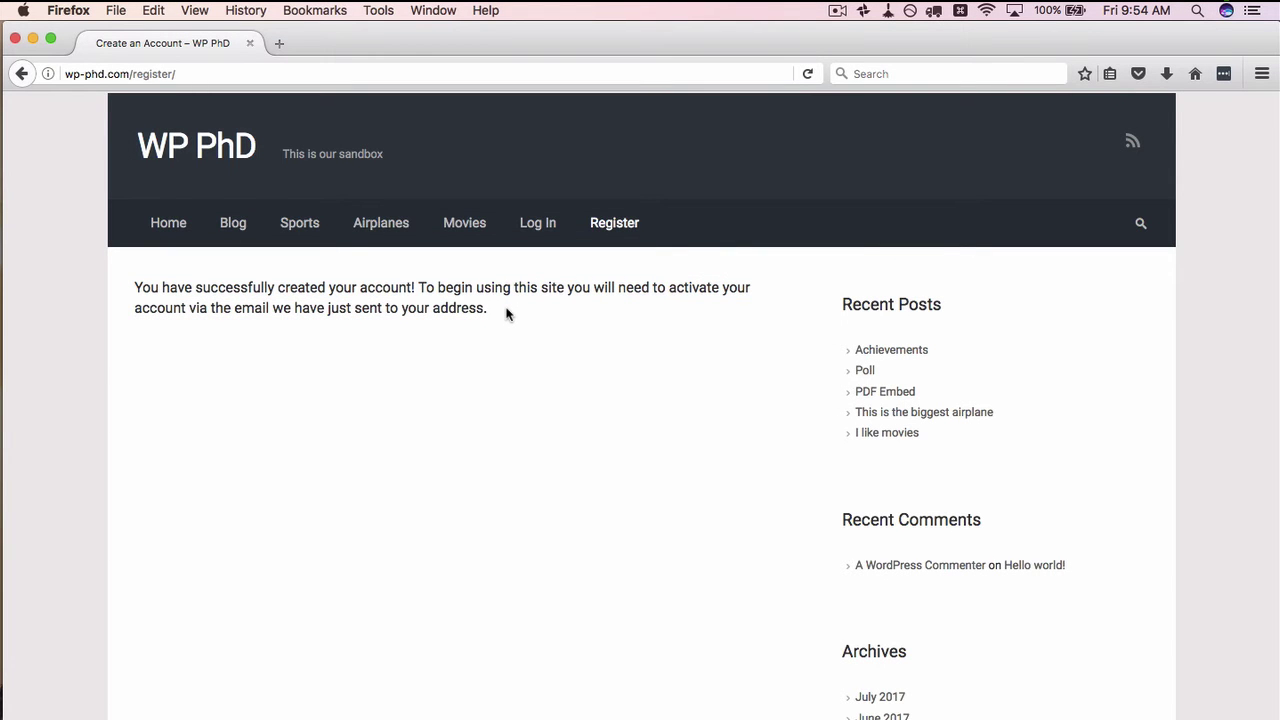
pyautogui.press('super+Tab')
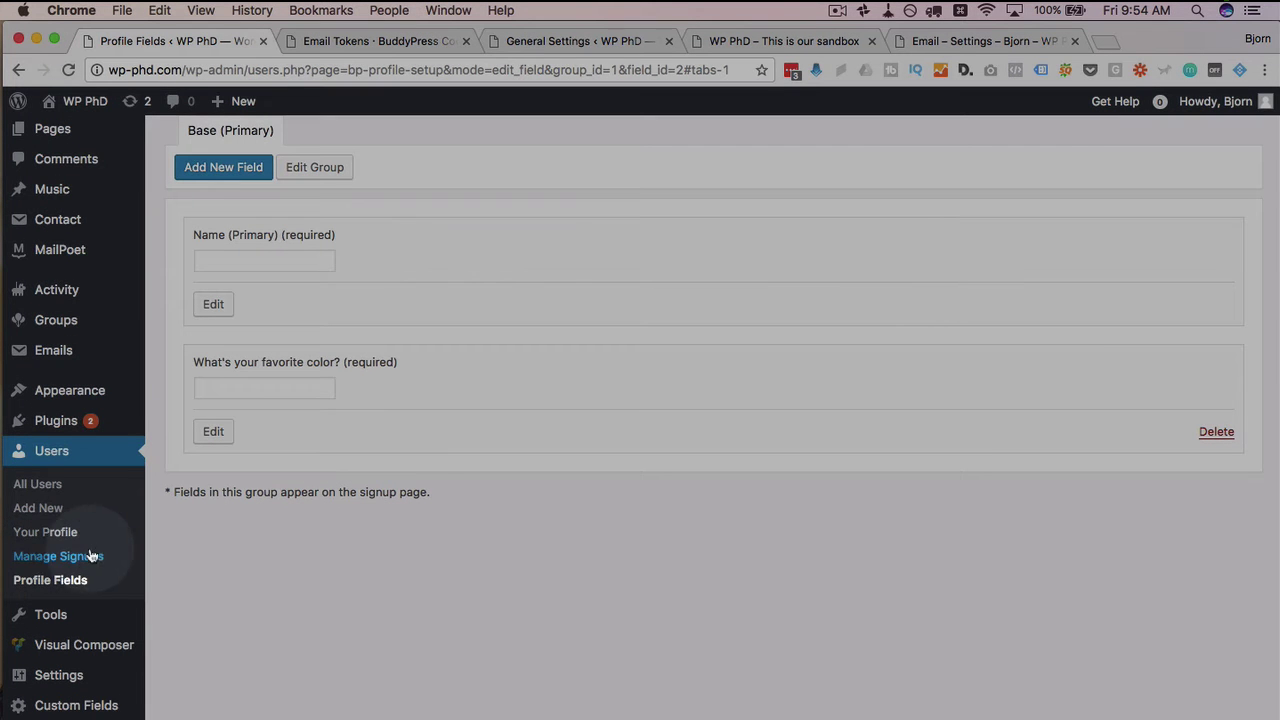
# Review the new pending signup's registration date and number of emails sent in Manage Signups
pyautogui.click(47, 564)
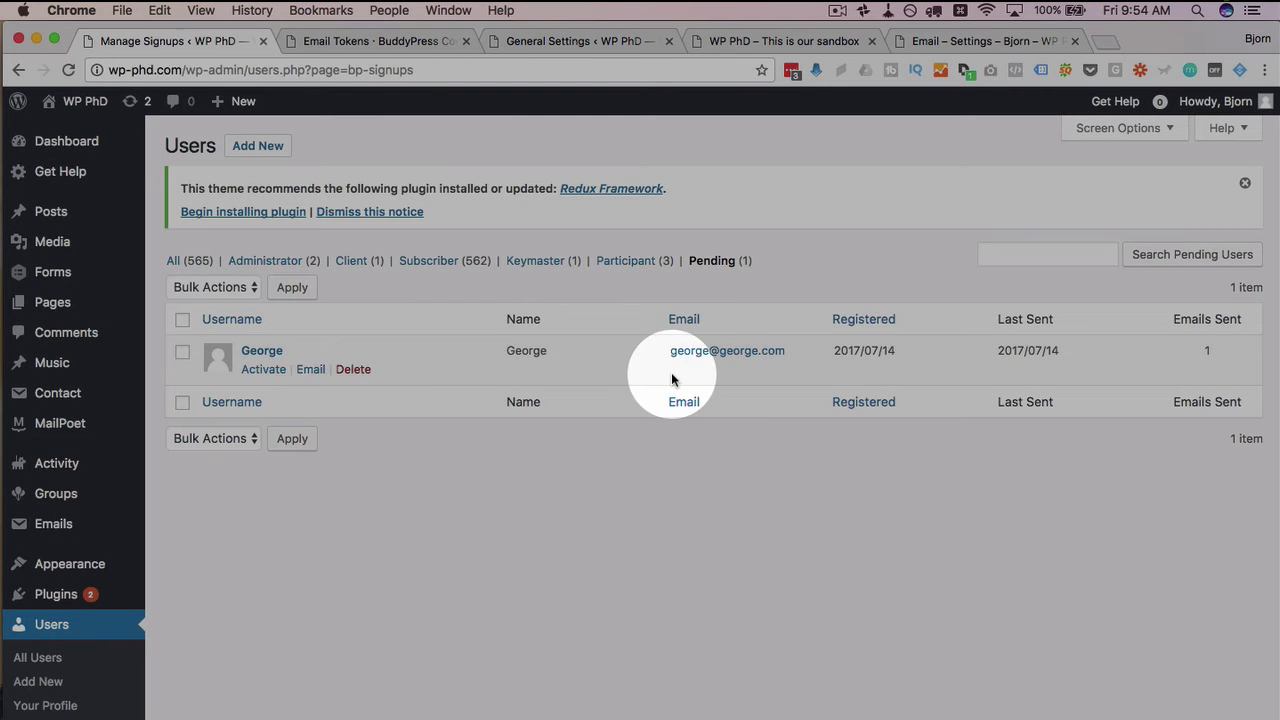
pyautogui.moveTo(832, 350); pyautogui.dragTo(905, 351)
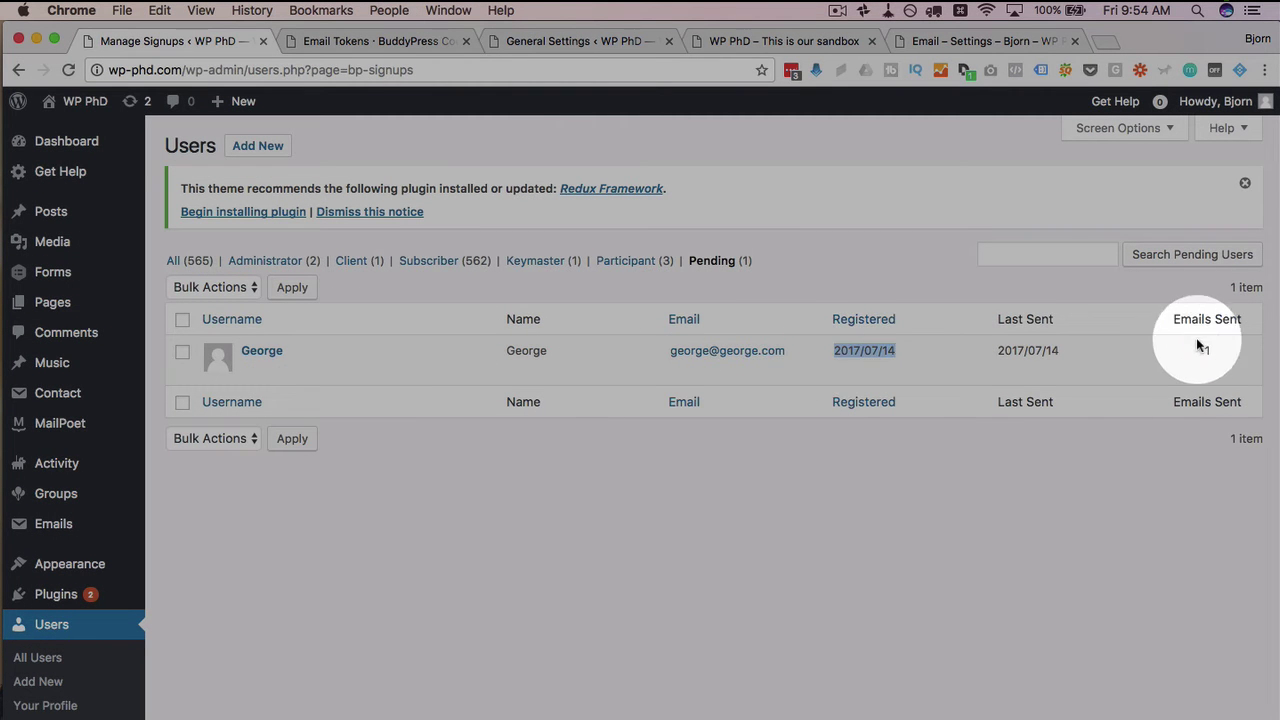
pyautogui.doubleClick(1196, 350)
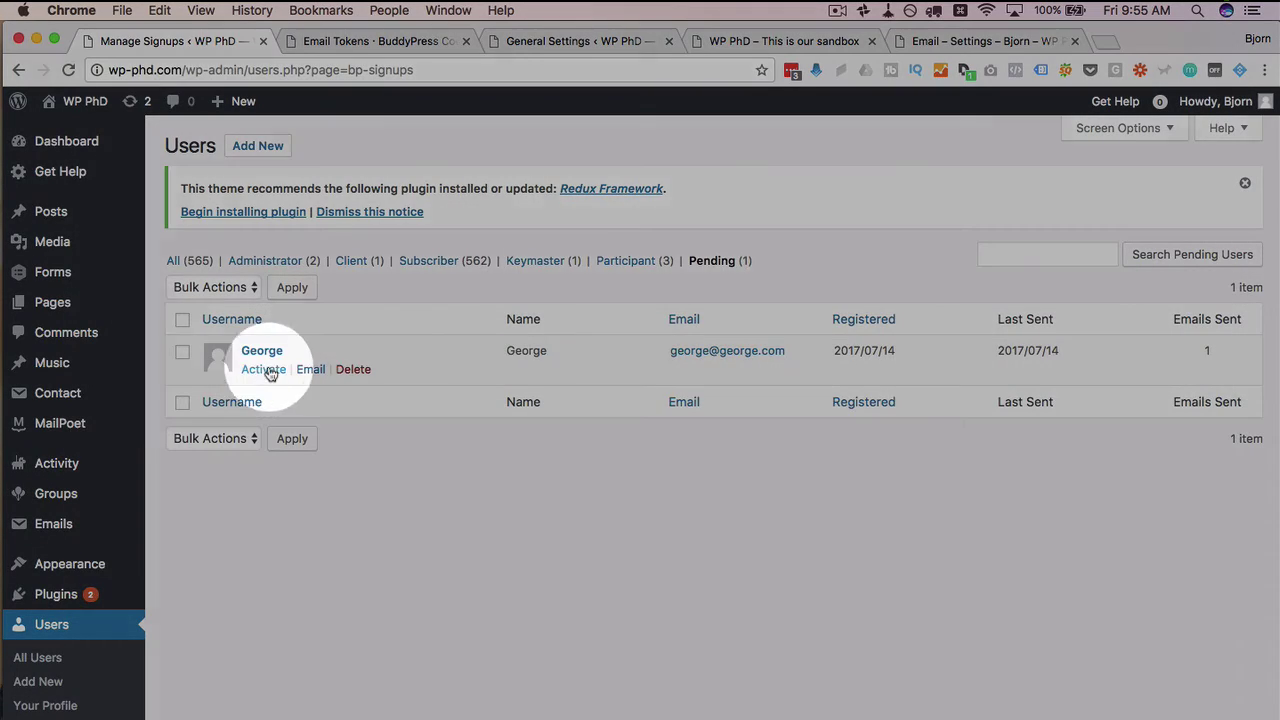
# Activate the pending account after checking its email and favorite color Blue
pyautogui.click(263, 370)
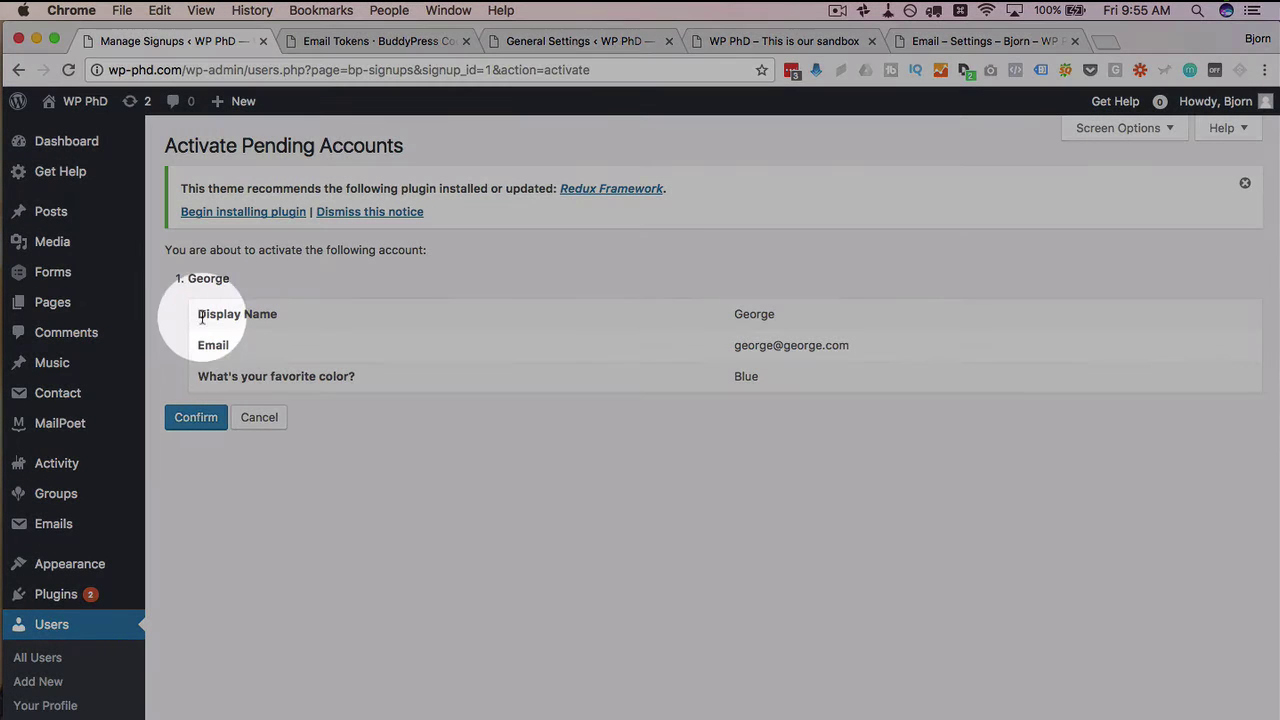
pyautogui.doubleClick(206, 345)
pyautogui.moveTo(236, 358); pyautogui.dragTo(371, 375)
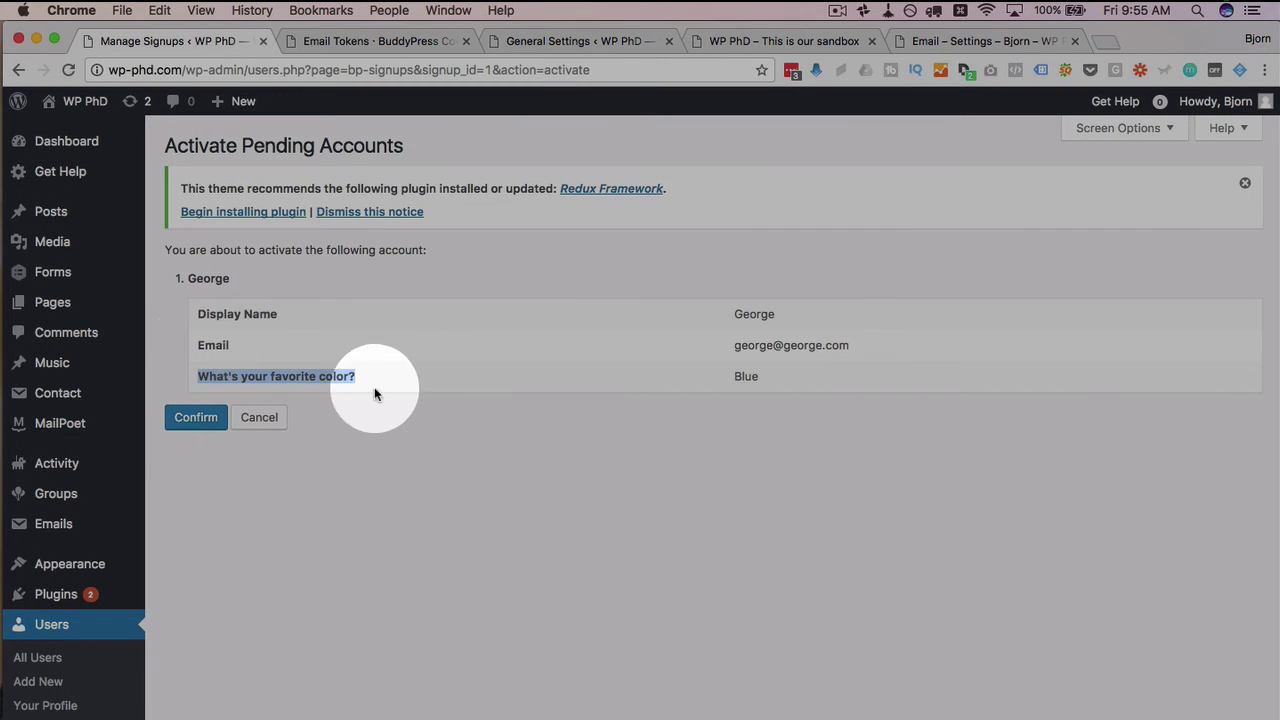
pyautogui.click(360, 405)
pyautogui.click(205, 419)
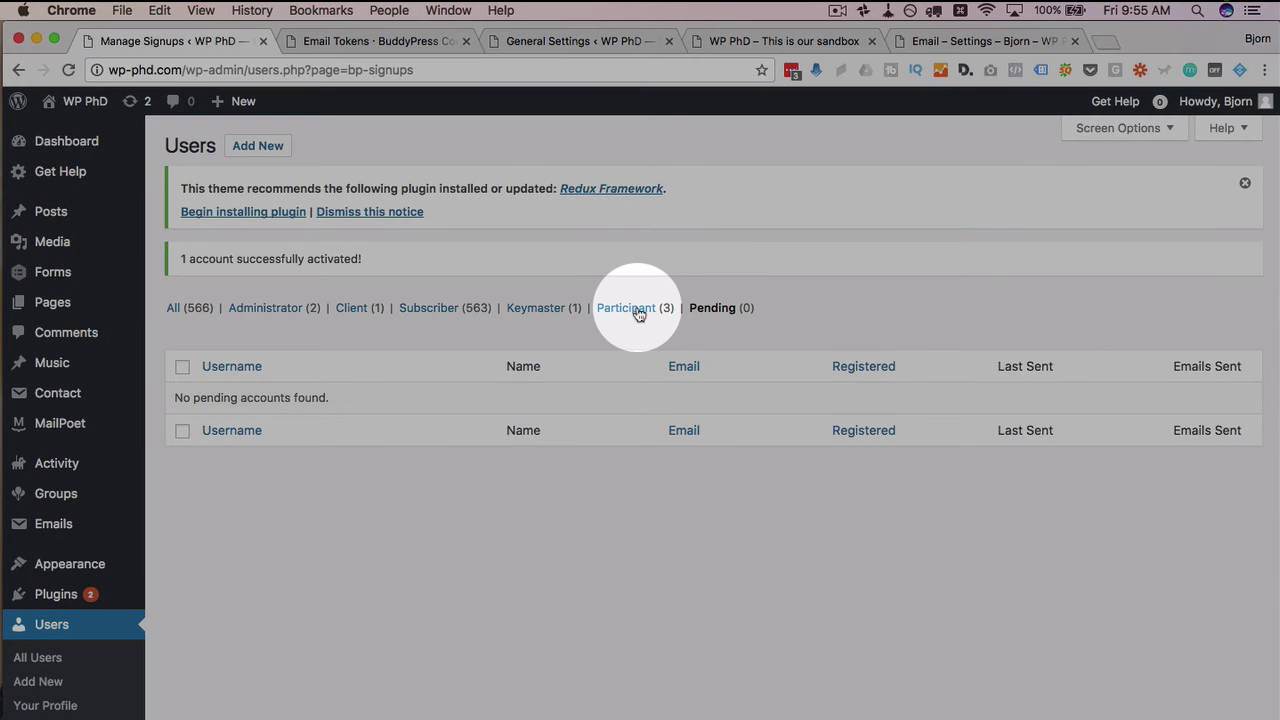
# Filter users by Participant, then Subscriber, and search for the new member's username
pyautogui.click(630, 310)
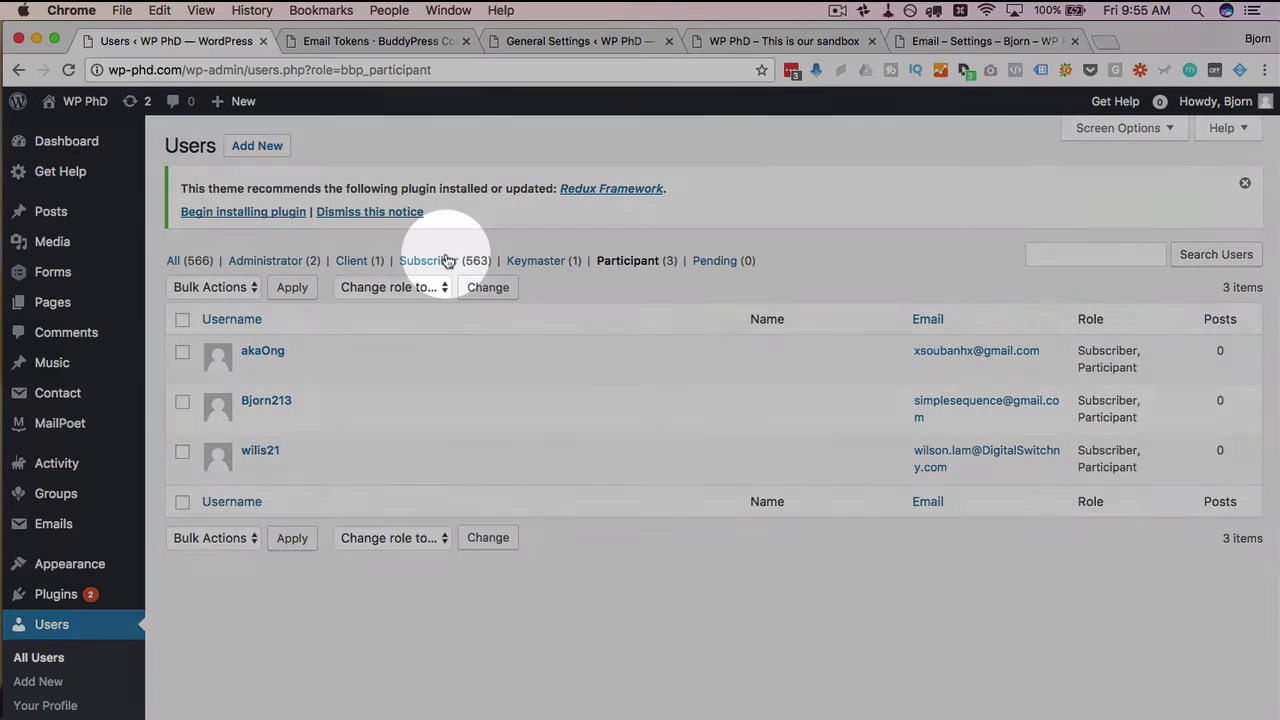
pyautogui.click(431, 262)
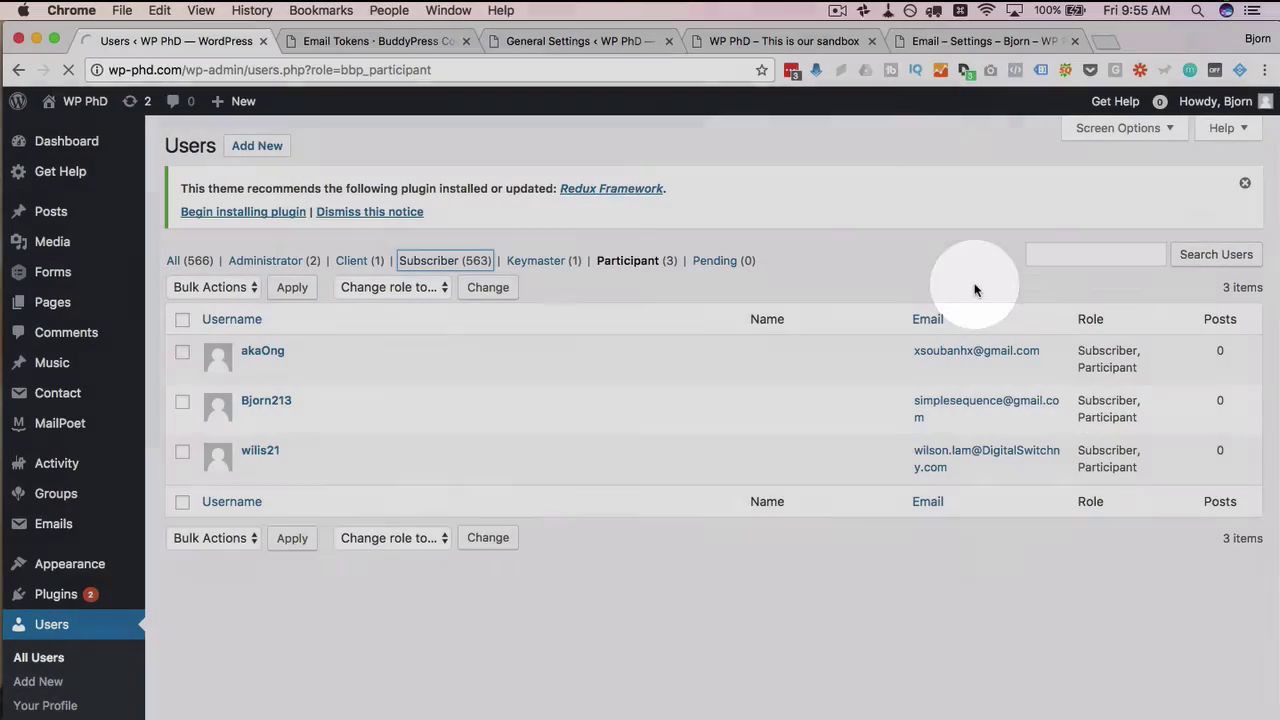
pyautogui.click(1060, 255)
pyautogui.write('george')
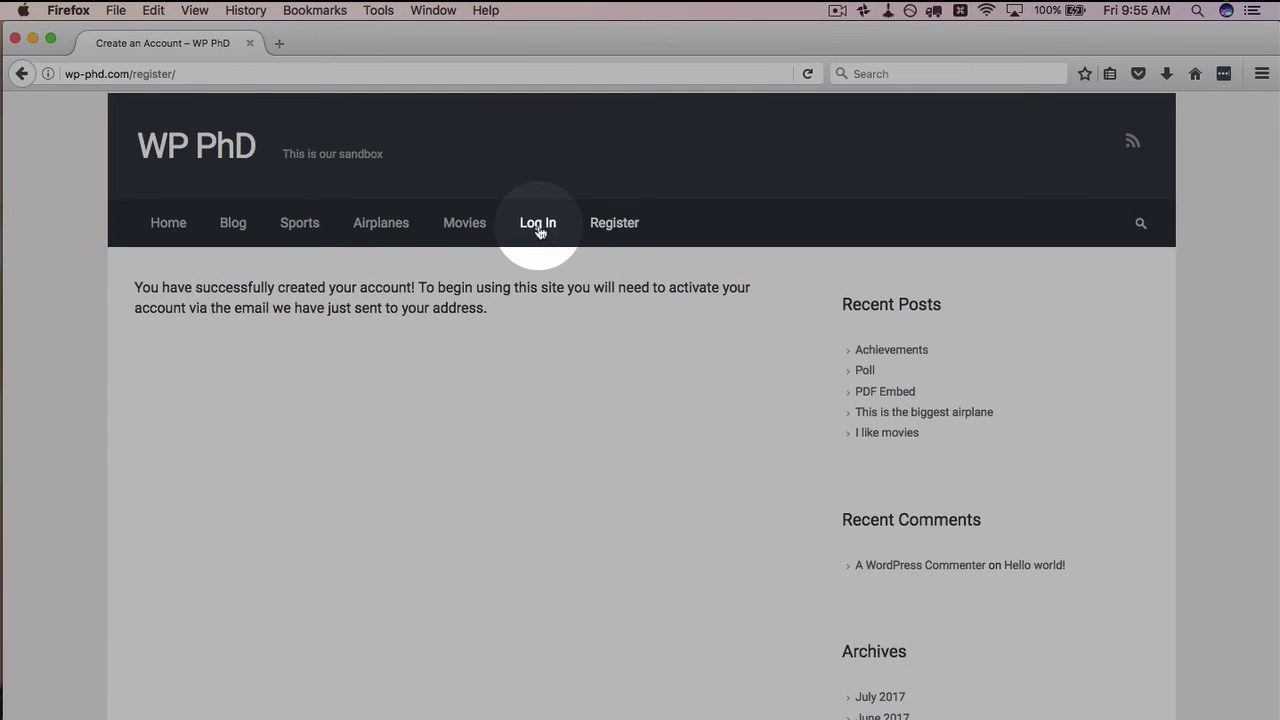
# Log in on the site as the new test user with their username and password
pyautogui.click(538, 224)
pyautogui.write('gero')
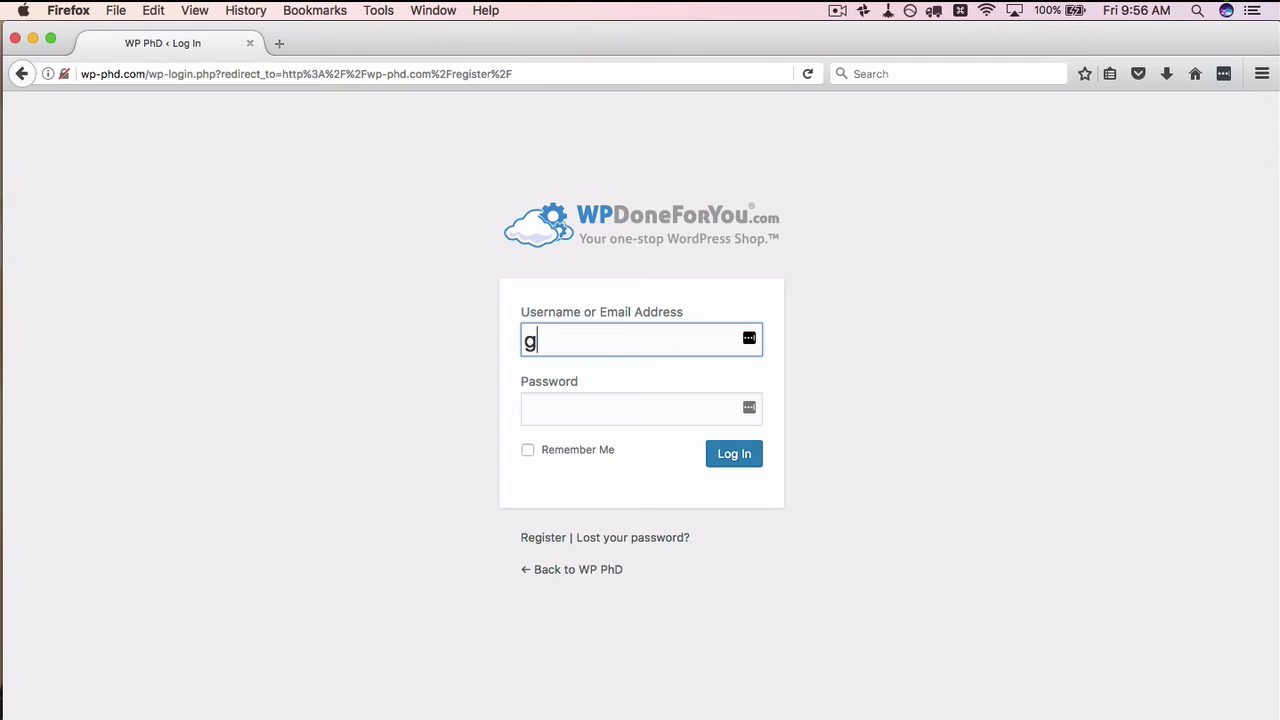
pyautogui.press('BackSpace')
pyautogui.press('BackSpace')
pyautogui.write('orge')
pyautogui.click(630, 408)
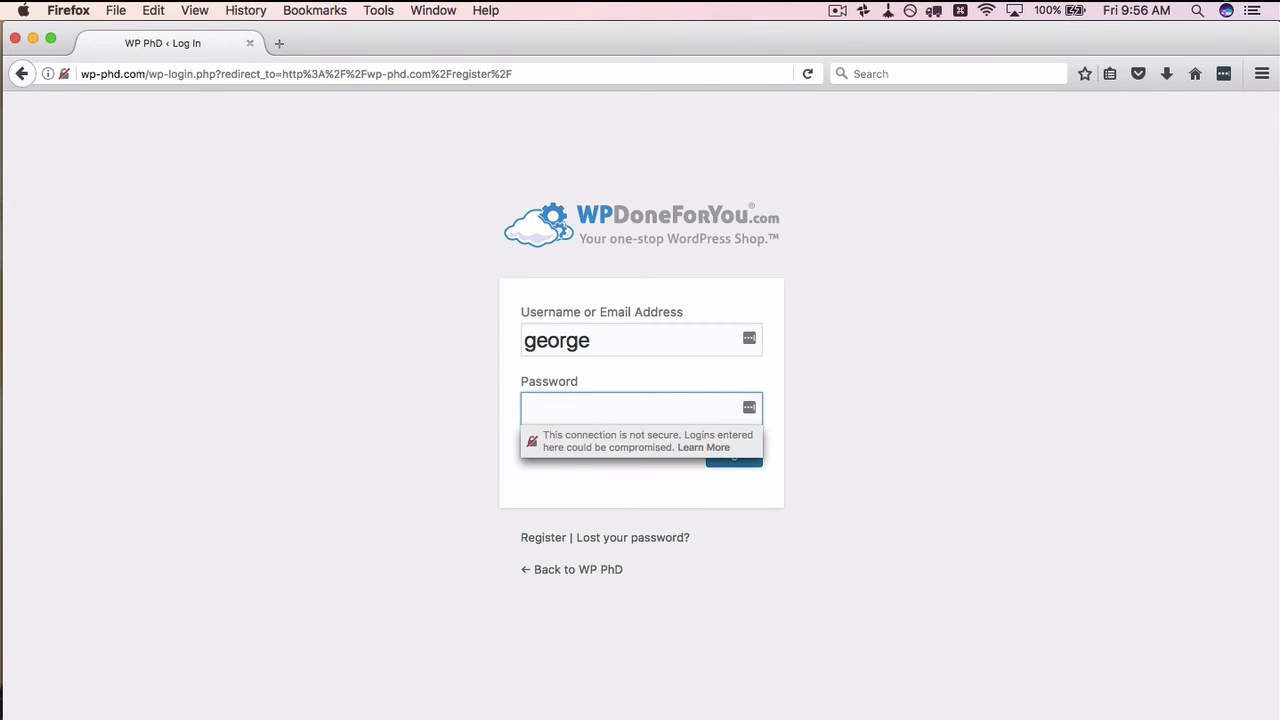
pyautogui.write('•••••')
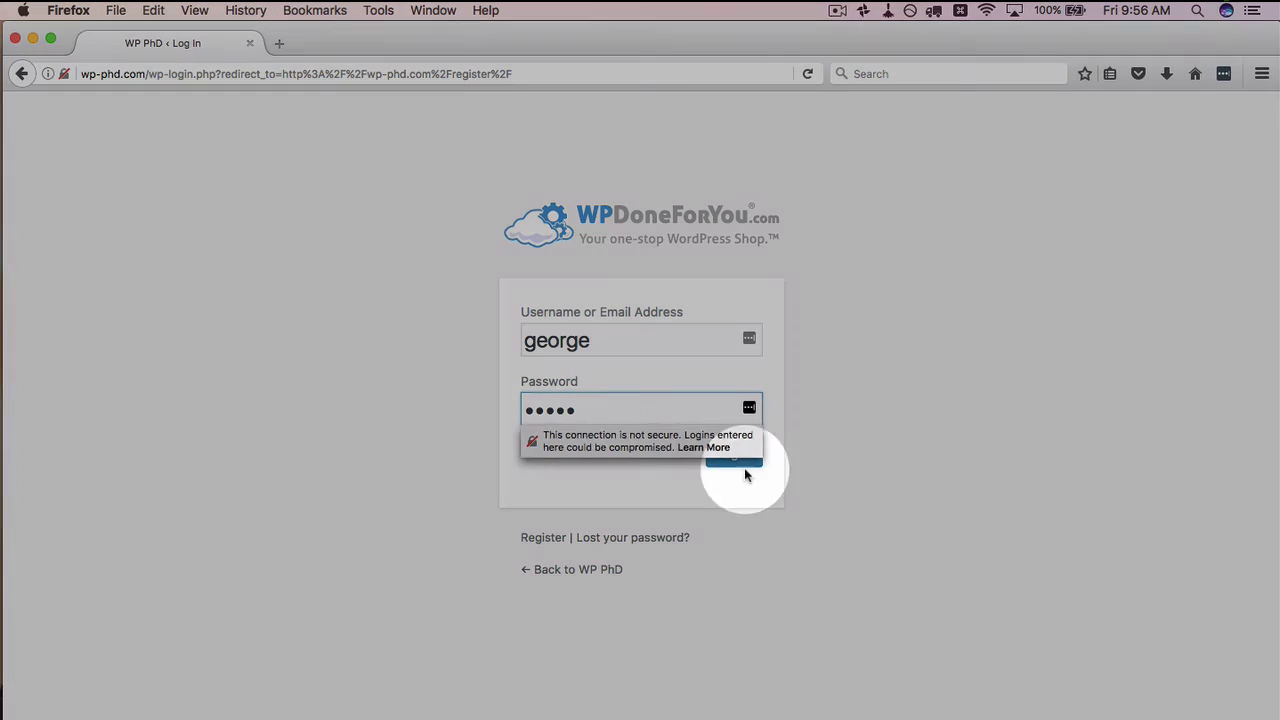
pyautogui.click(770, 526)
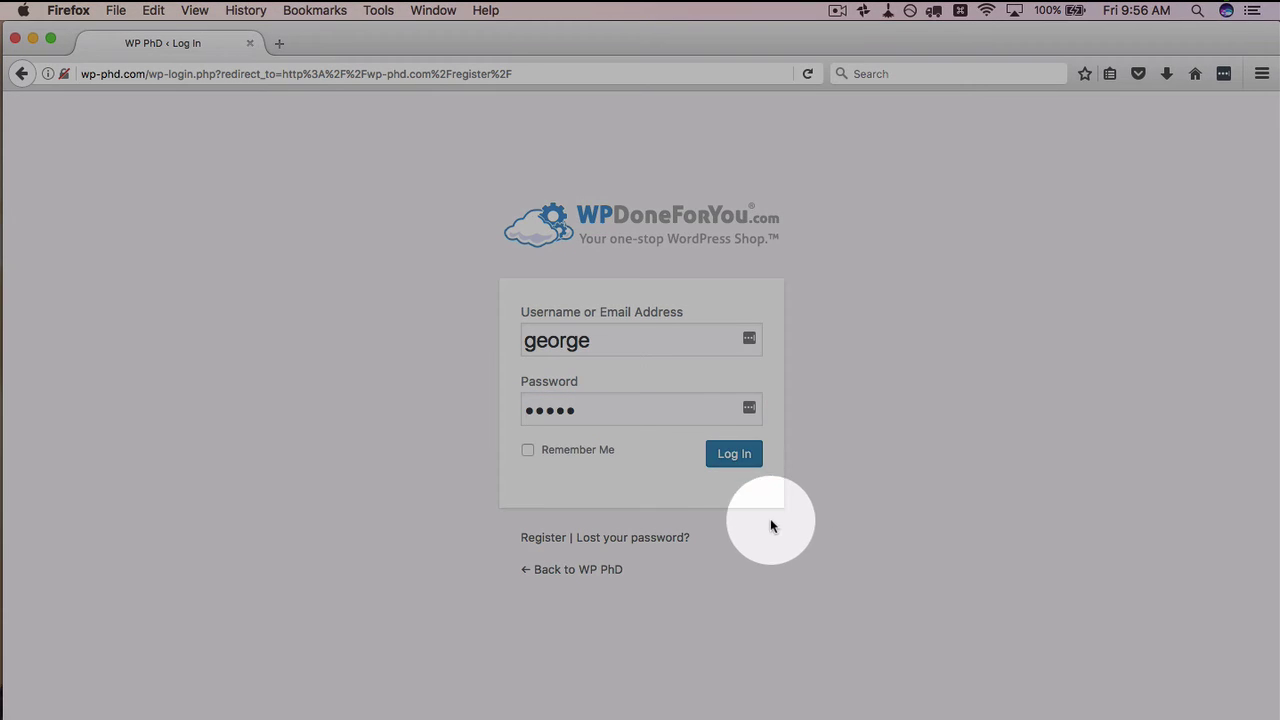
pyautogui.click(732, 460)
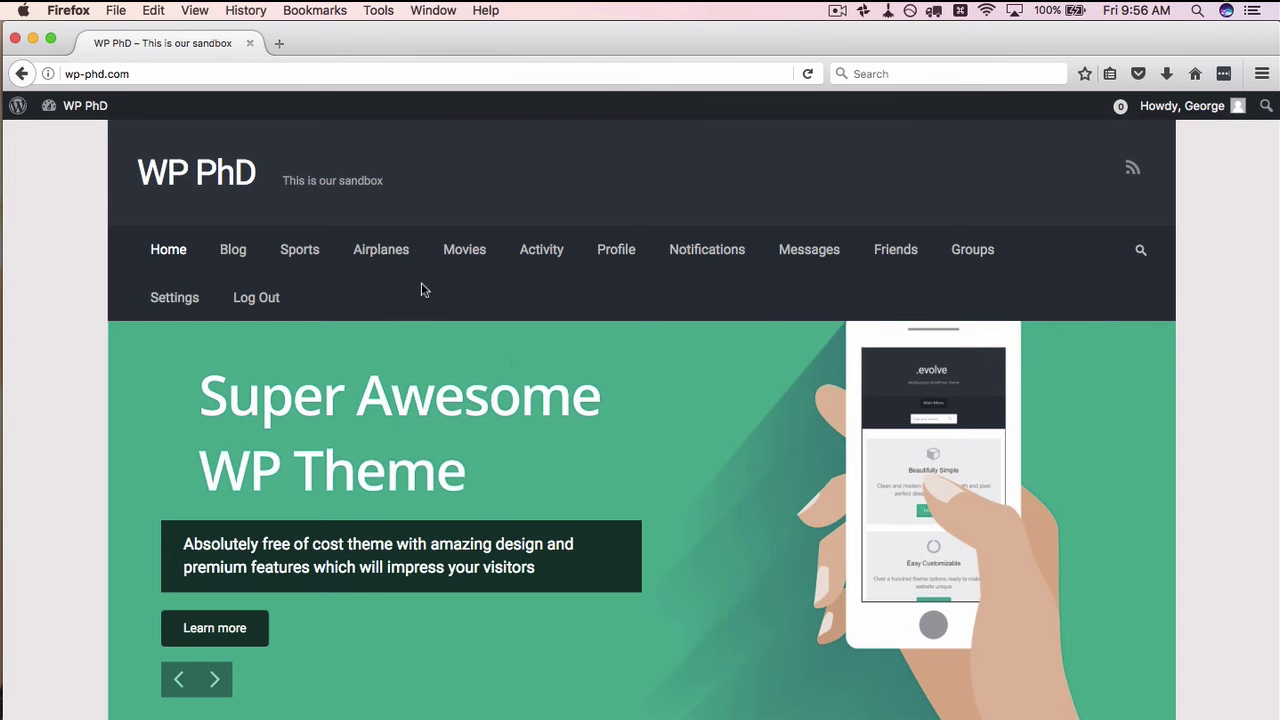
pyautogui.moveTo(508, 251); pyautogui.dragTo(528, 289)
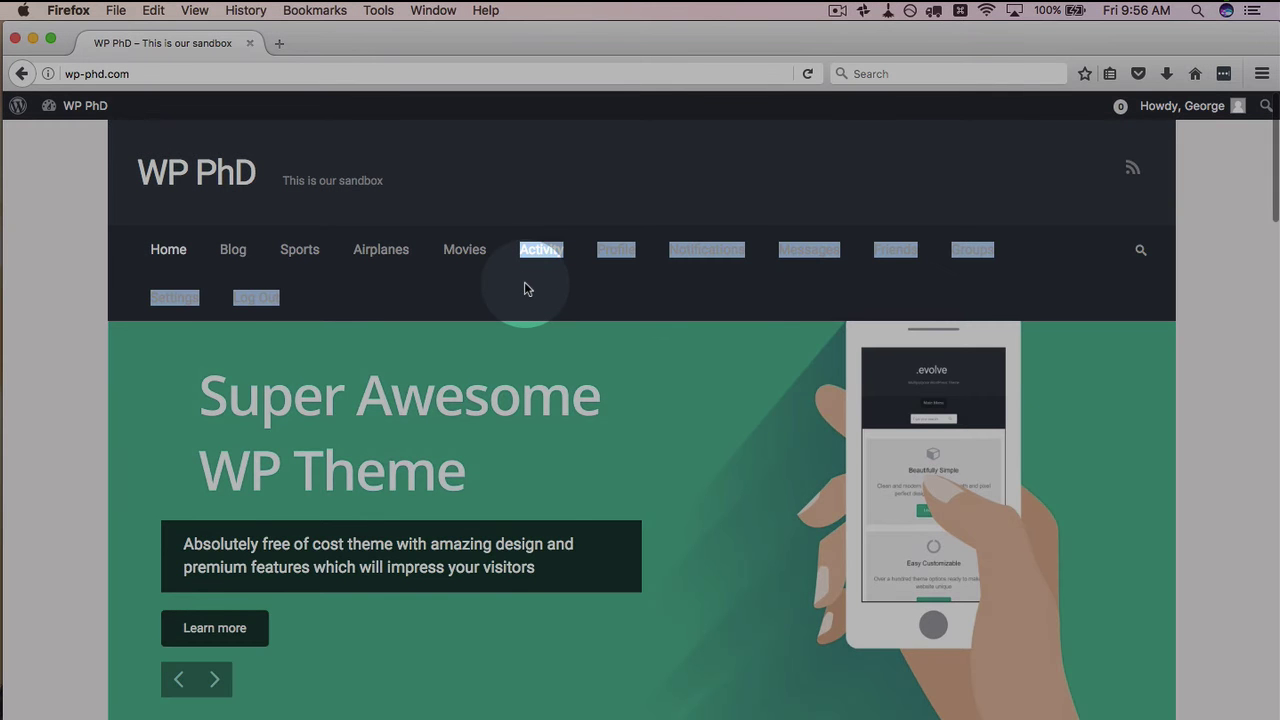
pyautogui.click(530, 290)
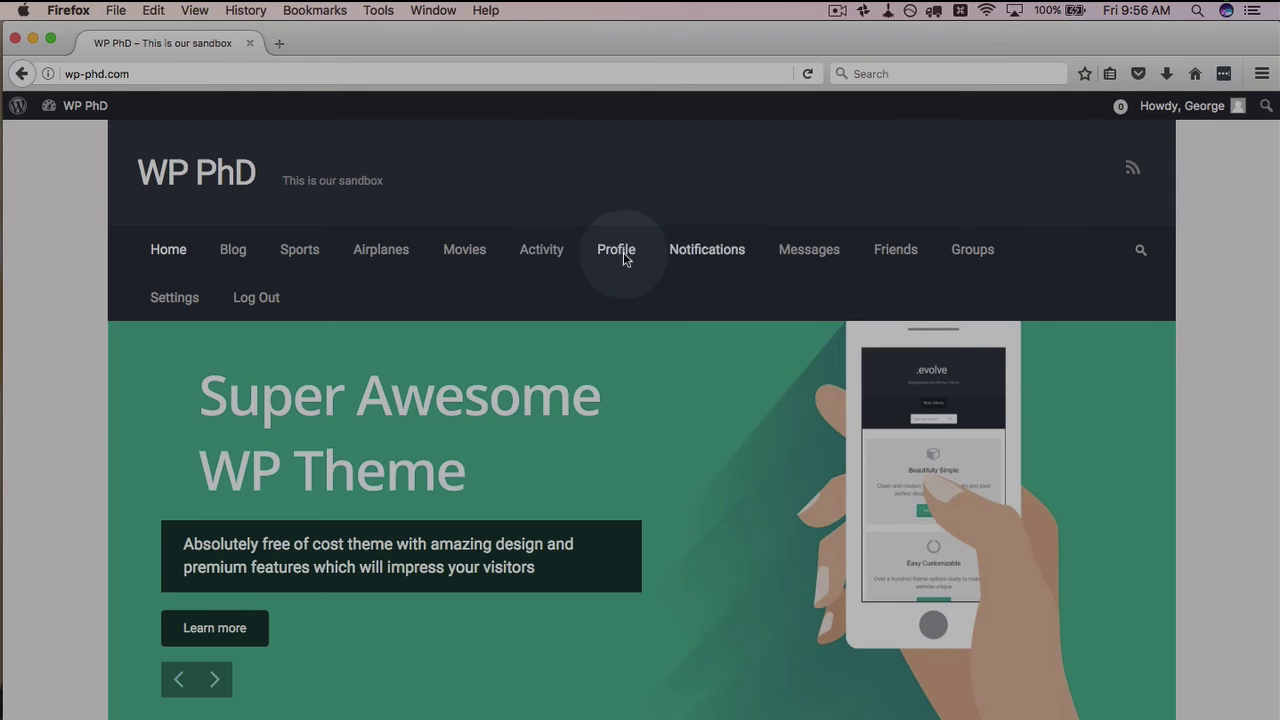
pyautogui.moveTo(1238, 106)
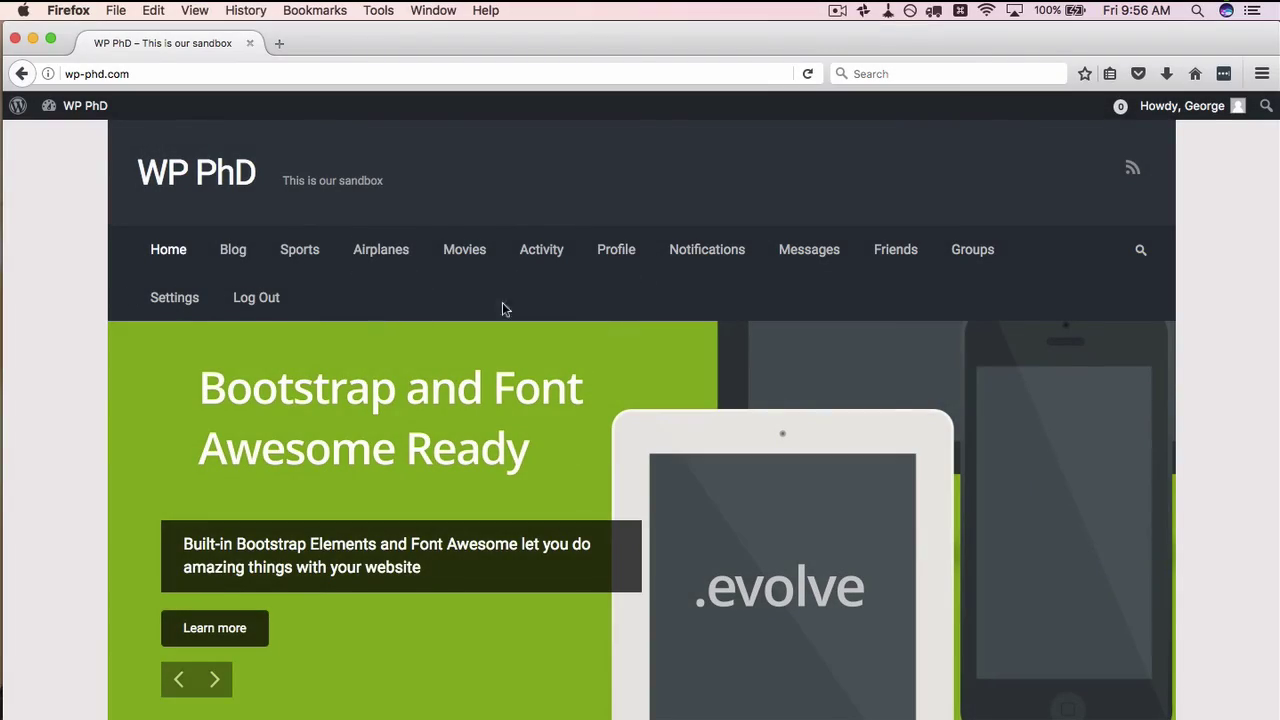
pyautogui.scroll(-3, 469, 305)
pyautogui.scroll(-15, 469, 305)
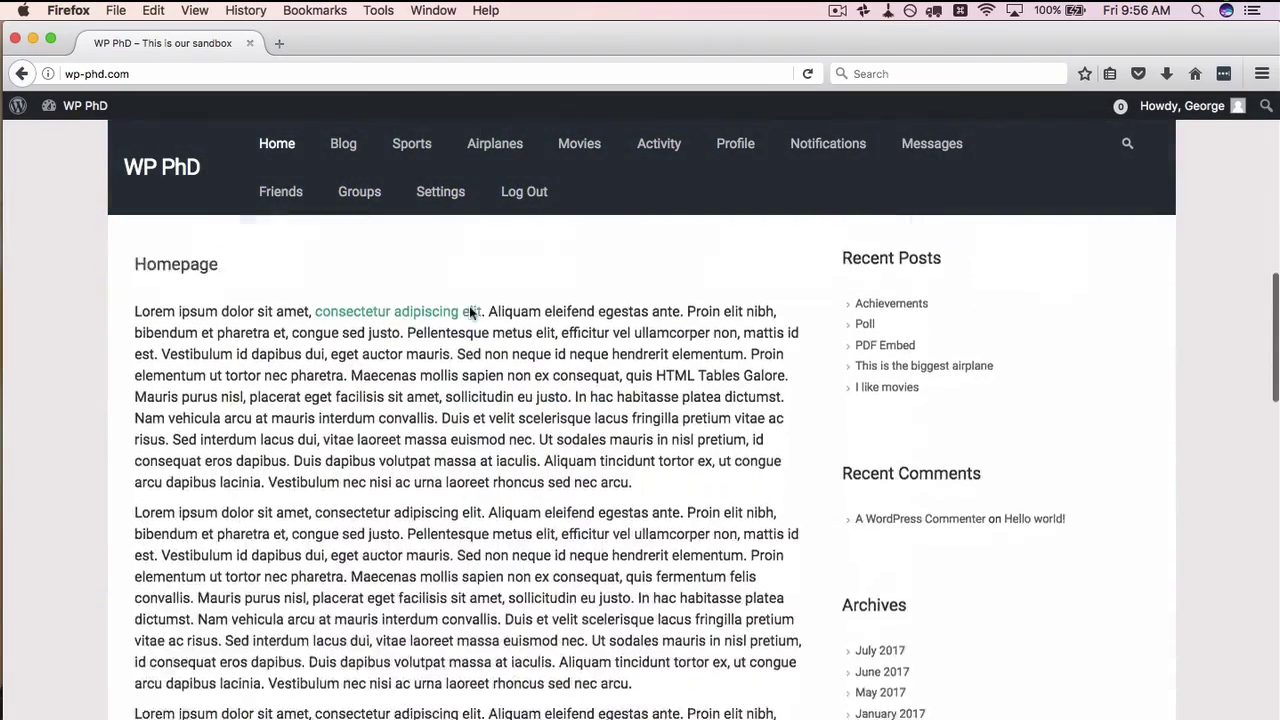
pyautogui.scroll(18, 470, 308)
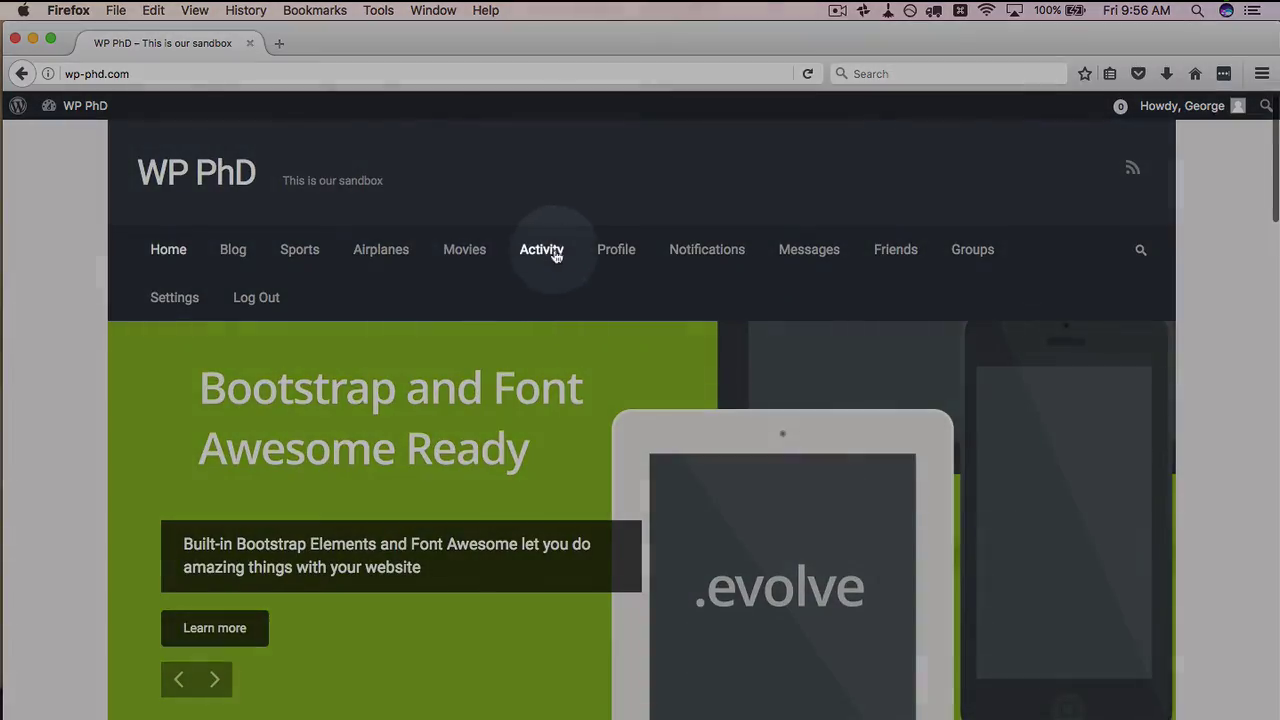
# Open the logged-in member's Activity page from the site menu
pyautogui.click(541, 252)
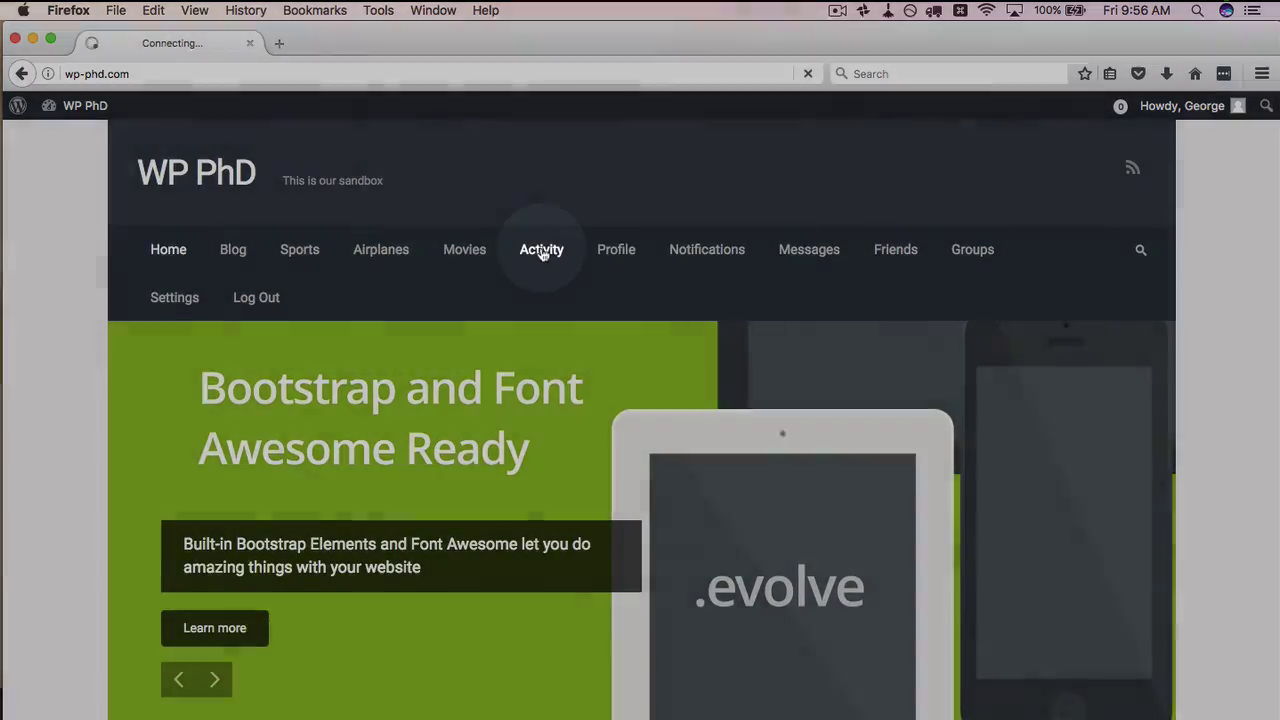